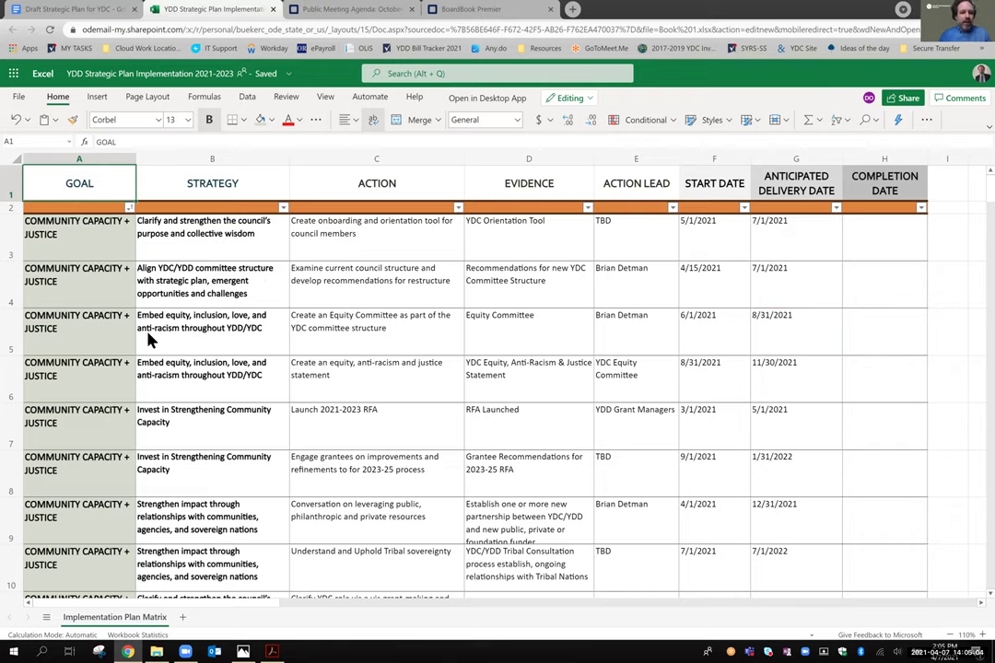
Review the strategies listed under the Community Capacity + Justice goal in the implementation matrix.
scroll(147, 338, down, 2)
scroll(193, 185, up, 2)
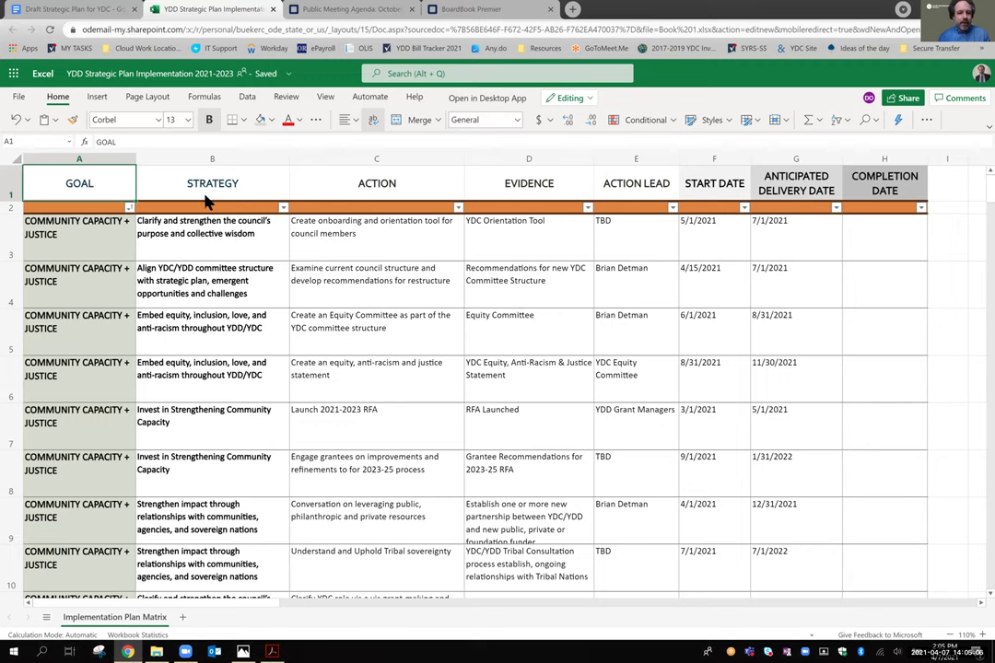
click(207, 189)
scroll(238, 356, down, 2)
scroll(238, 355, down, 2)
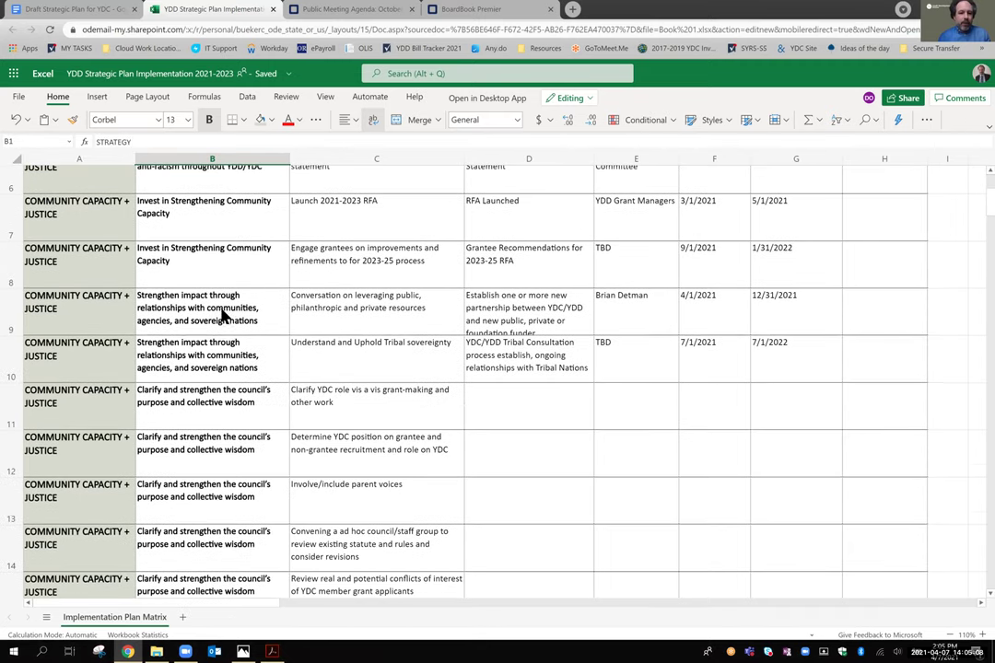
click(222, 318)
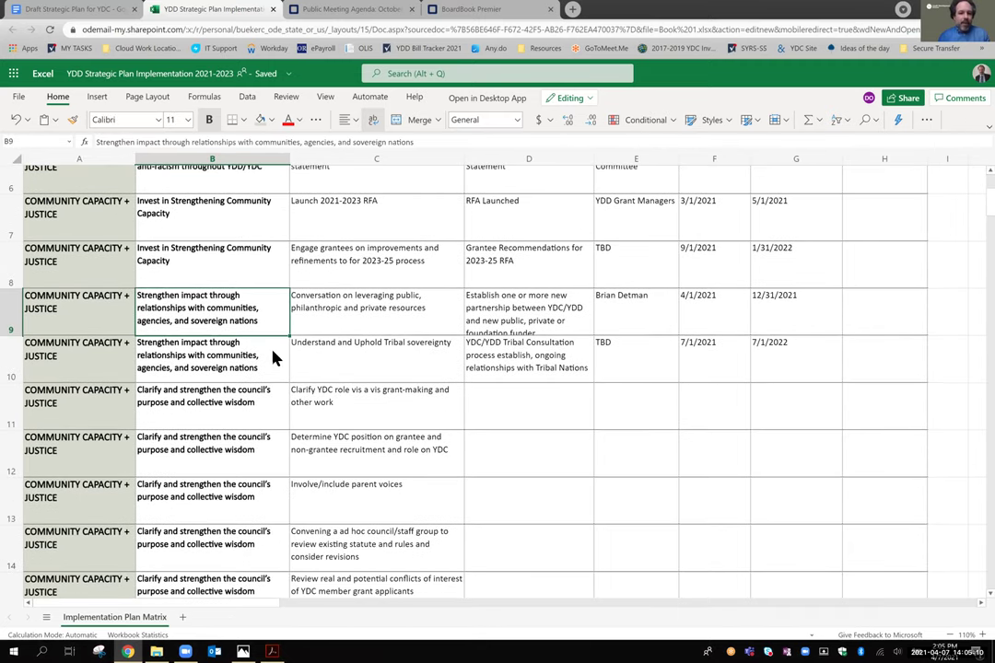
click(349, 346)
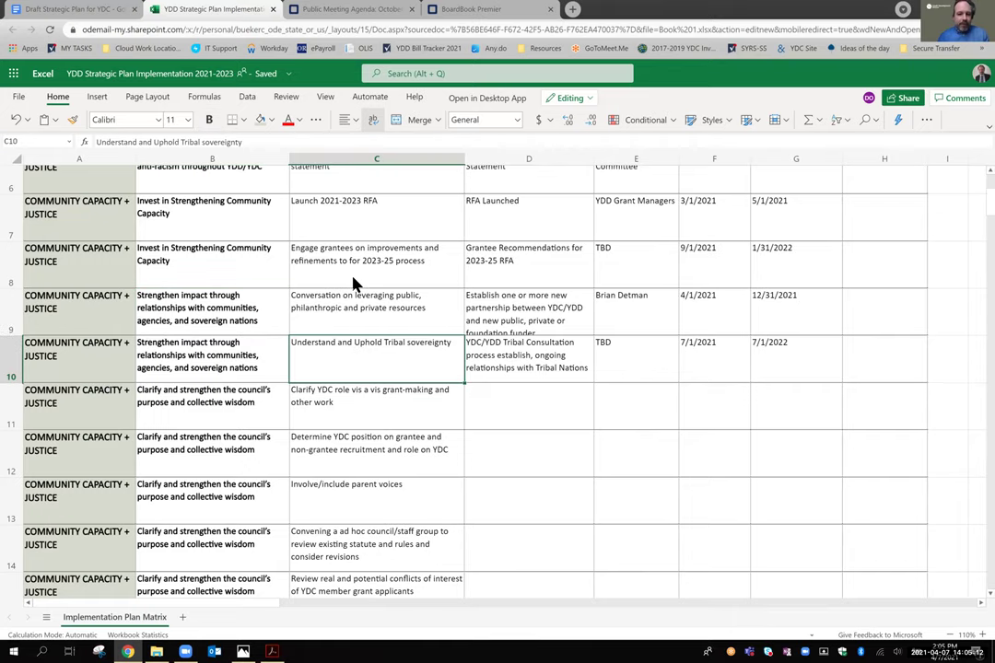
scroll(238, 357, down, 1)
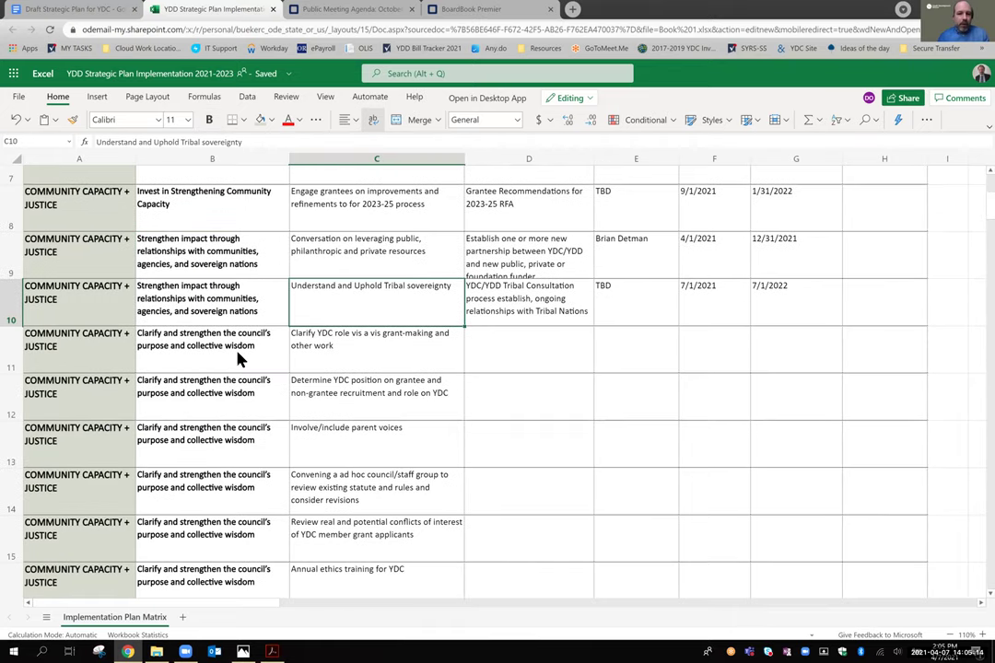
scroll(237, 358, up, 5)
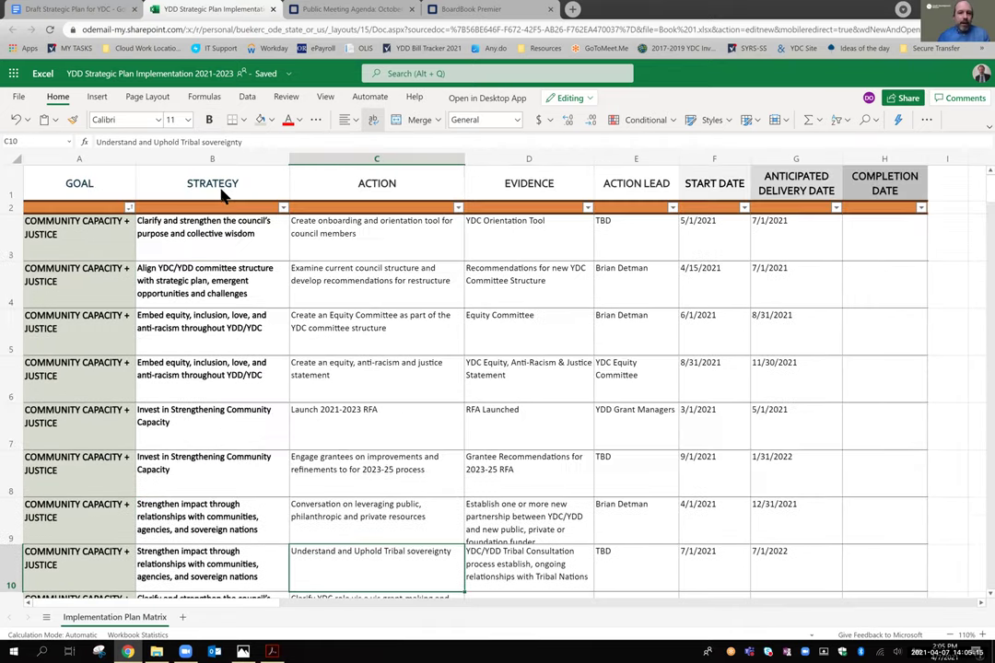
Examine the Action and Evidence entries of the Community Capacity + Justice rows, along with their date columns.
click(356, 190)
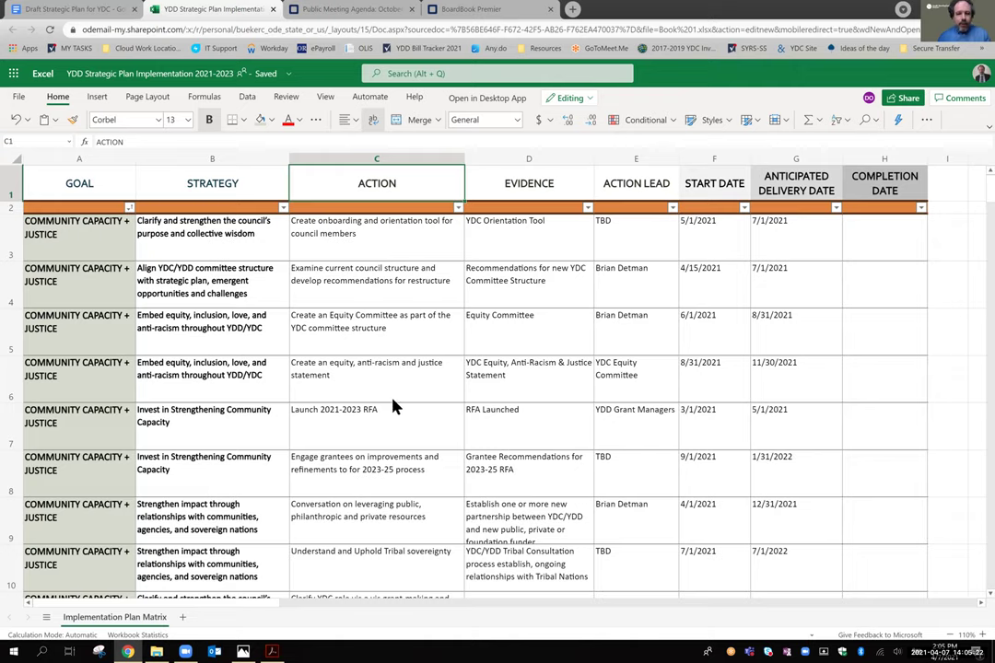
click(414, 277)
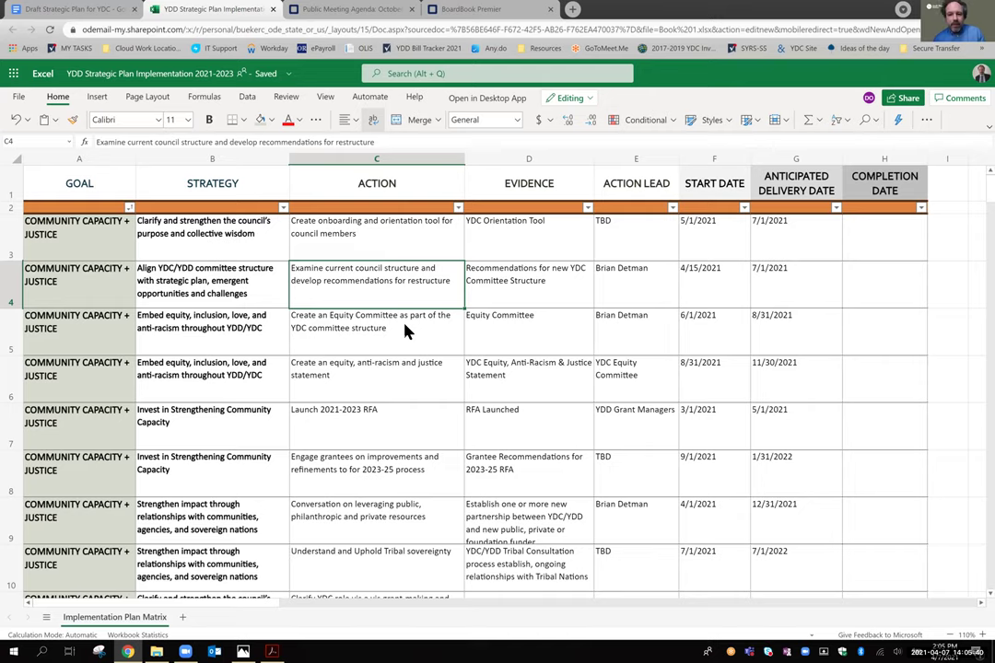
click(553, 235)
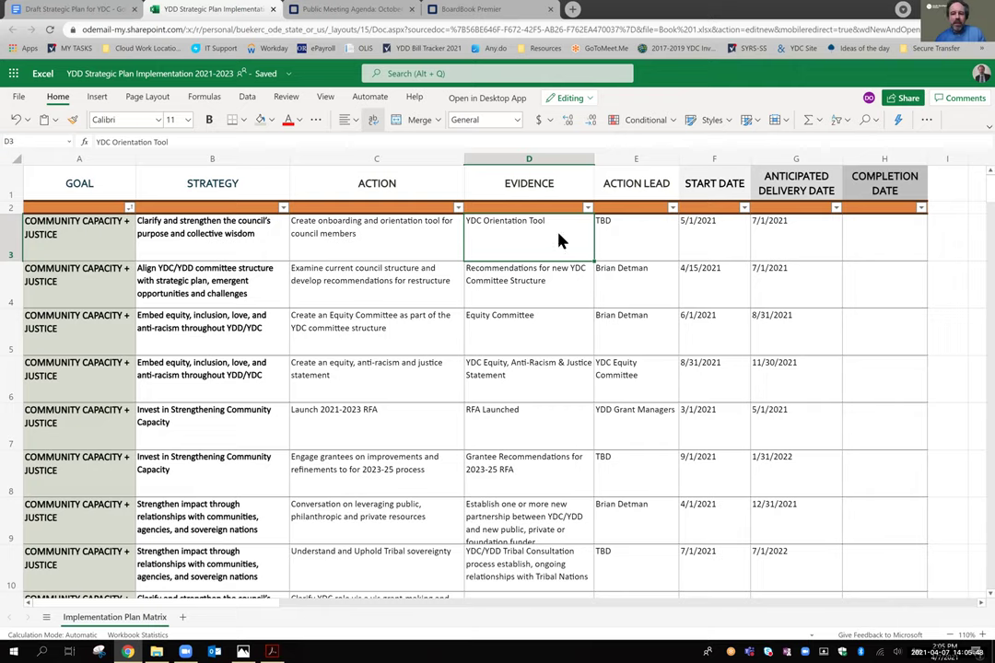
click(560, 299)
click(551, 373)
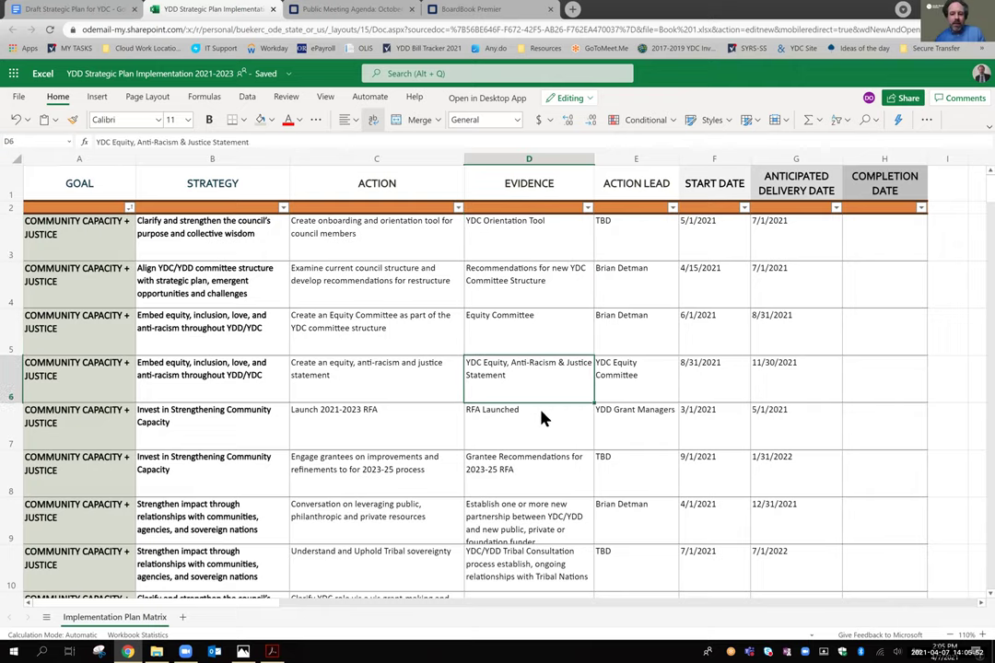
click(541, 471)
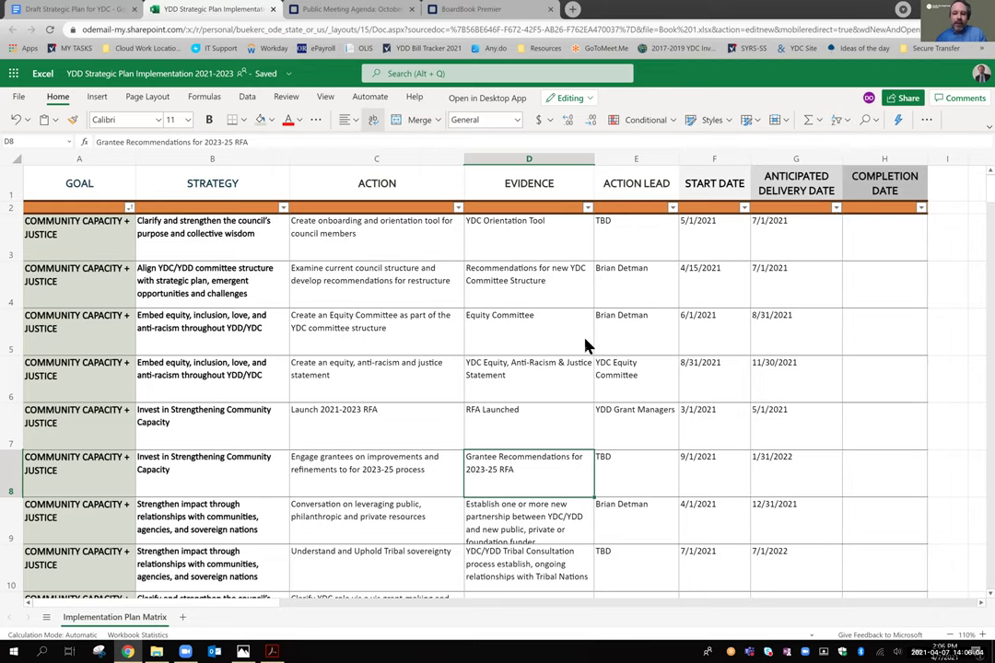
scroll(586, 345, down, 1)
scroll(586, 346, right, 2)
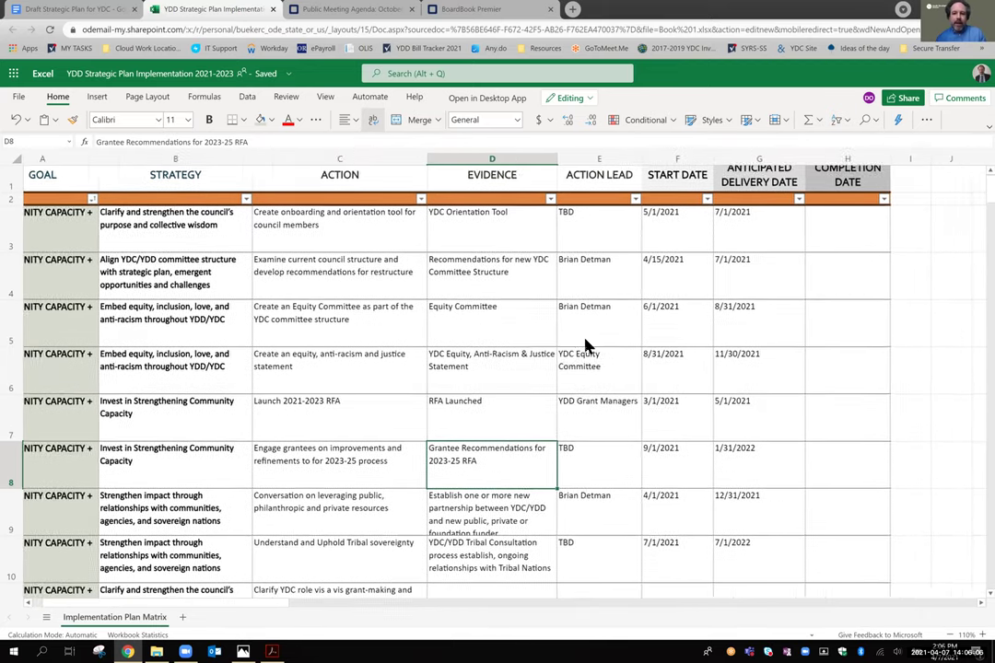
scroll(586, 346, up, 1)
scroll(586, 346, right, 3)
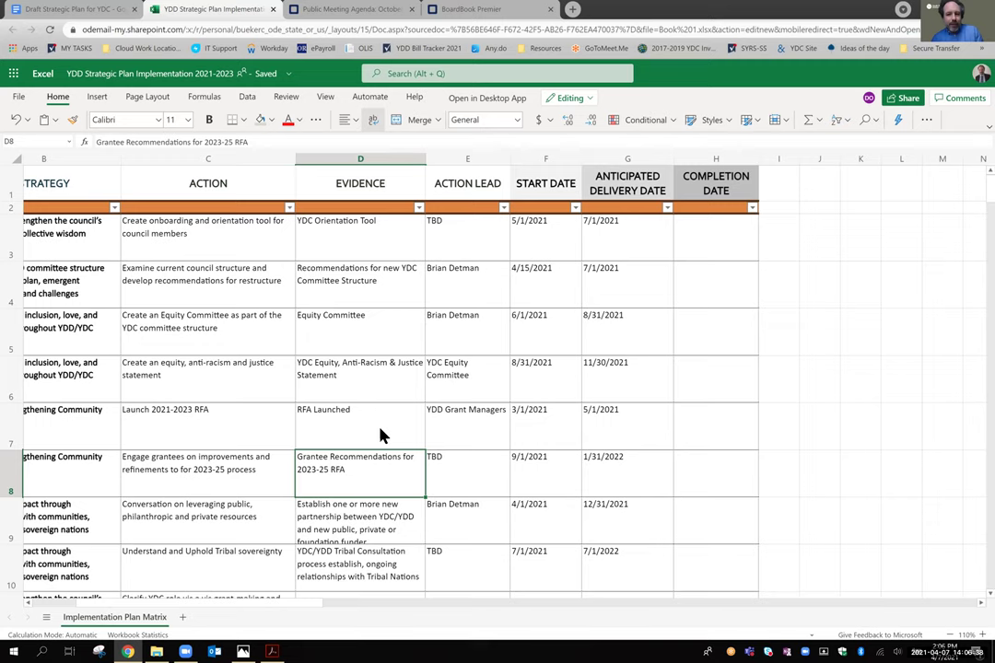
Examine the Action Lead assignments across the goals, including the equity statement row's lead.
scroll(383, 435, left, 3)
scroll(382, 435, left, 3)
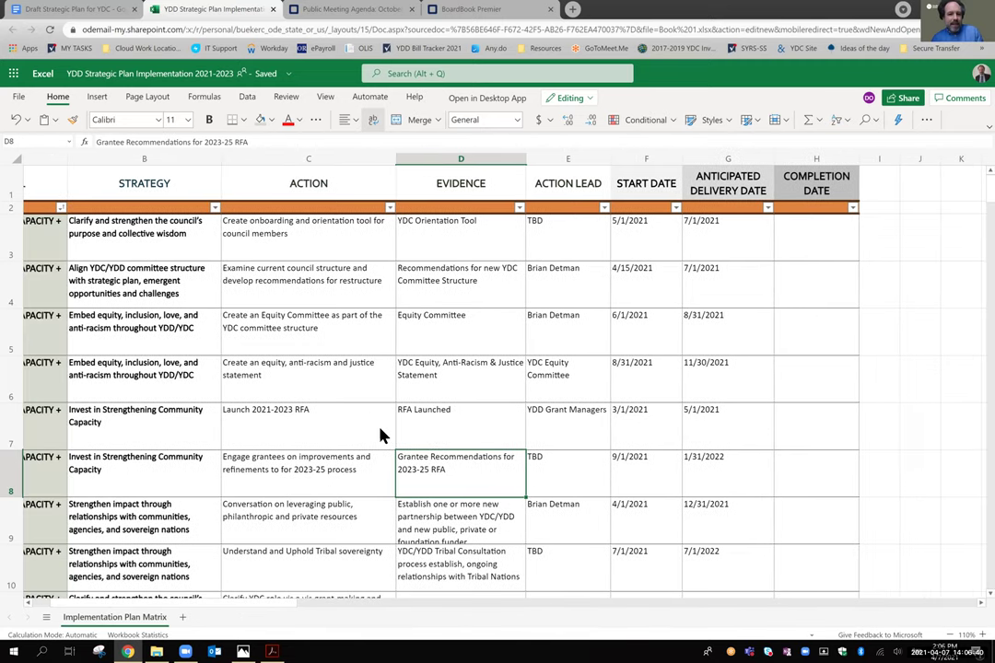
scroll(382, 434, down, 2)
scroll(382, 435, up, 2)
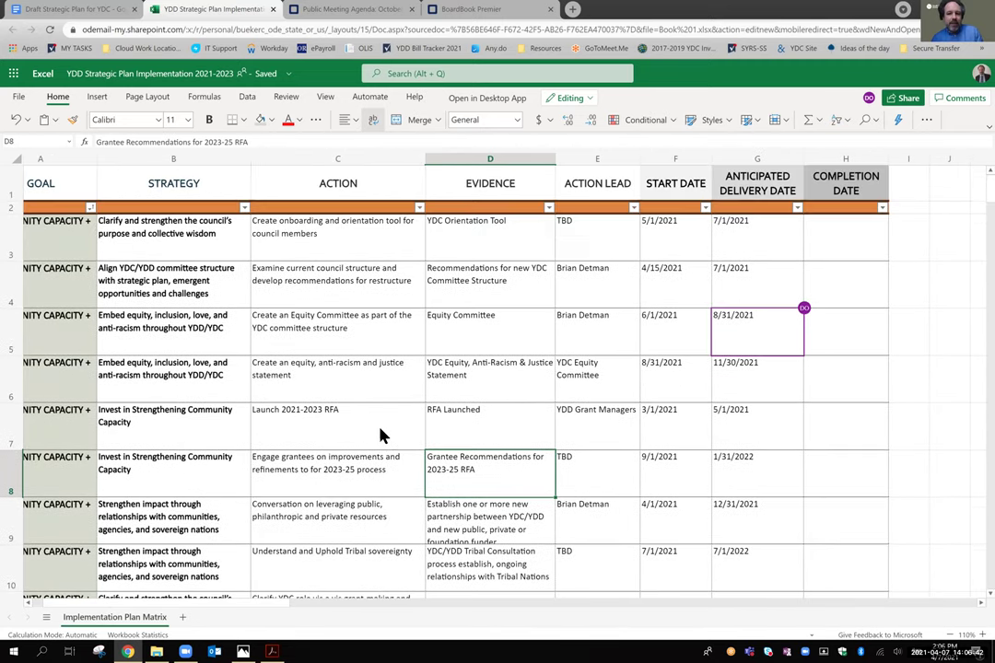
click(606, 348)
click(594, 506)
scroll(593, 508, down, 1)
scroll(592, 508, down, 5)
scroll(592, 508, down, 2)
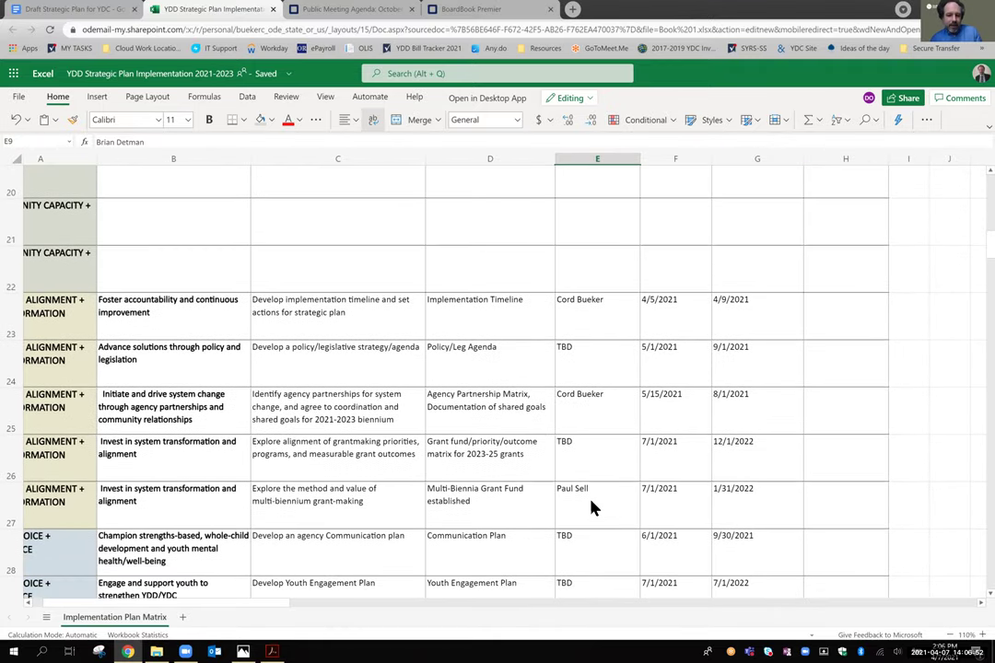
scroll(592, 508, down, 1)
scroll(593, 508, up, 5)
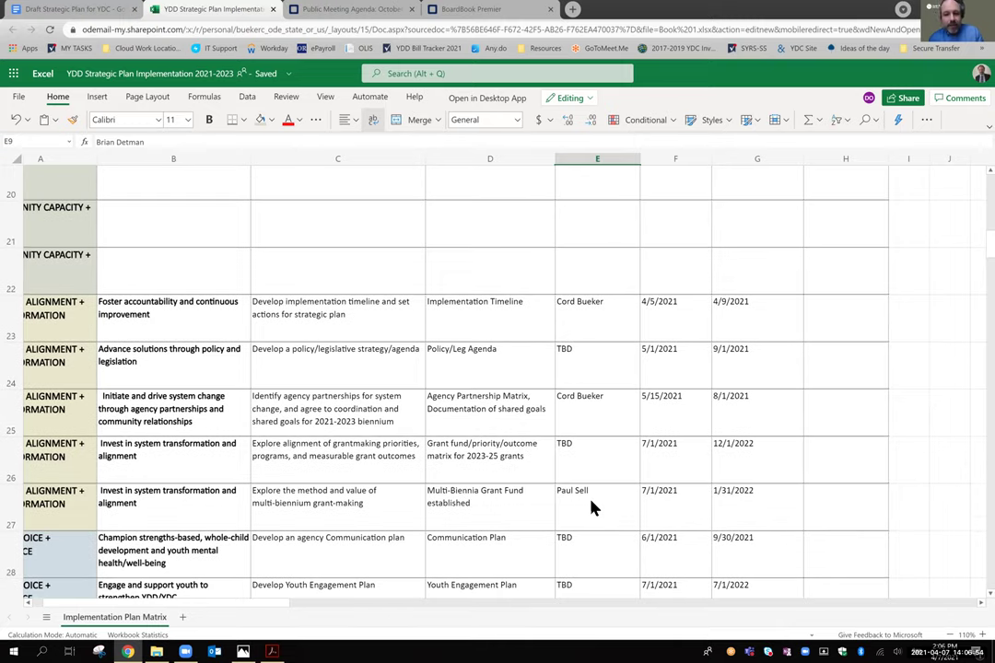
scroll(593, 507, up, 3)
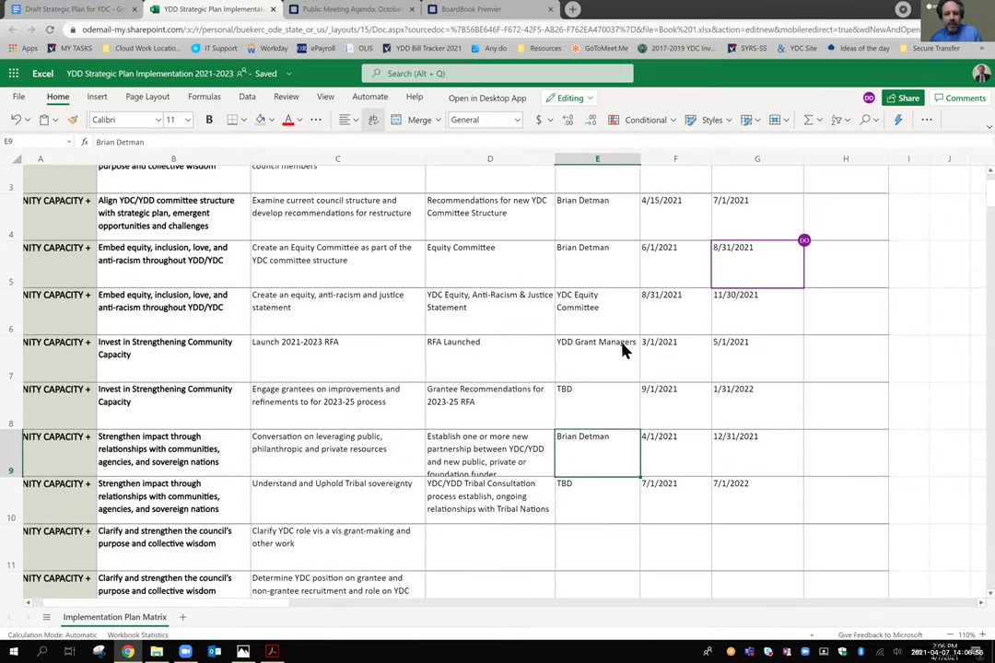
click(612, 325)
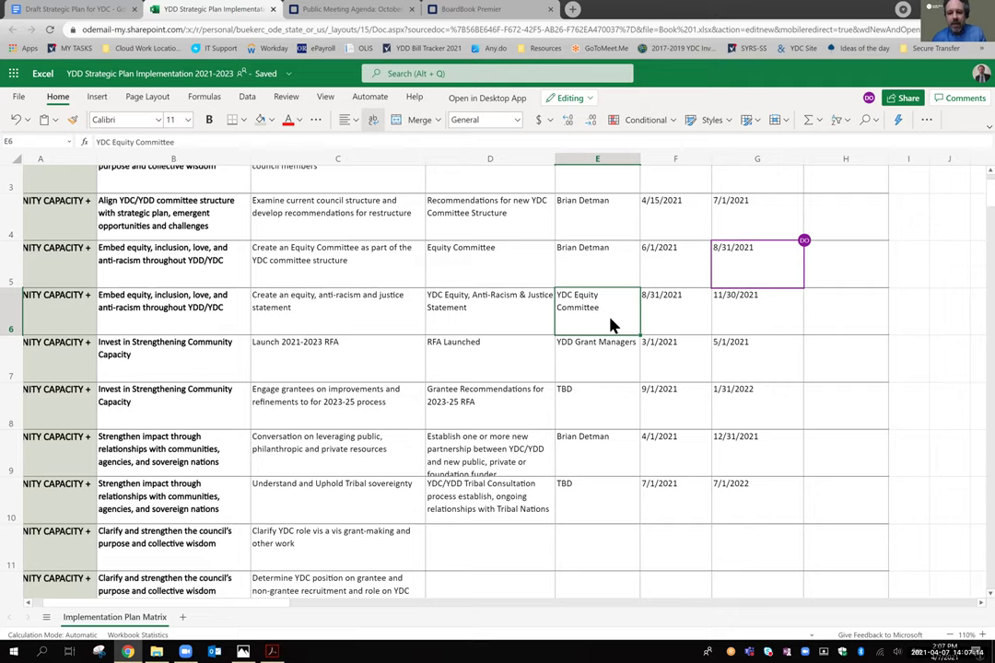
scroll(612, 325, up, 2)
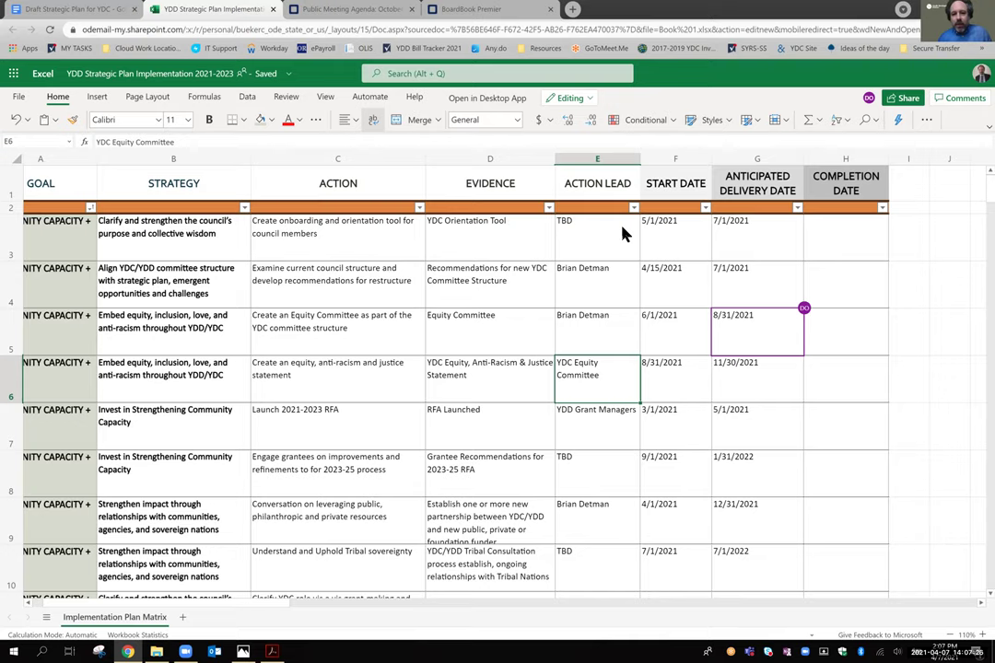
Review the strategies and actions in the Systems Alignment + Transformation and Youth Voice + Resilience rows.
scroll(486, 392, down, 5)
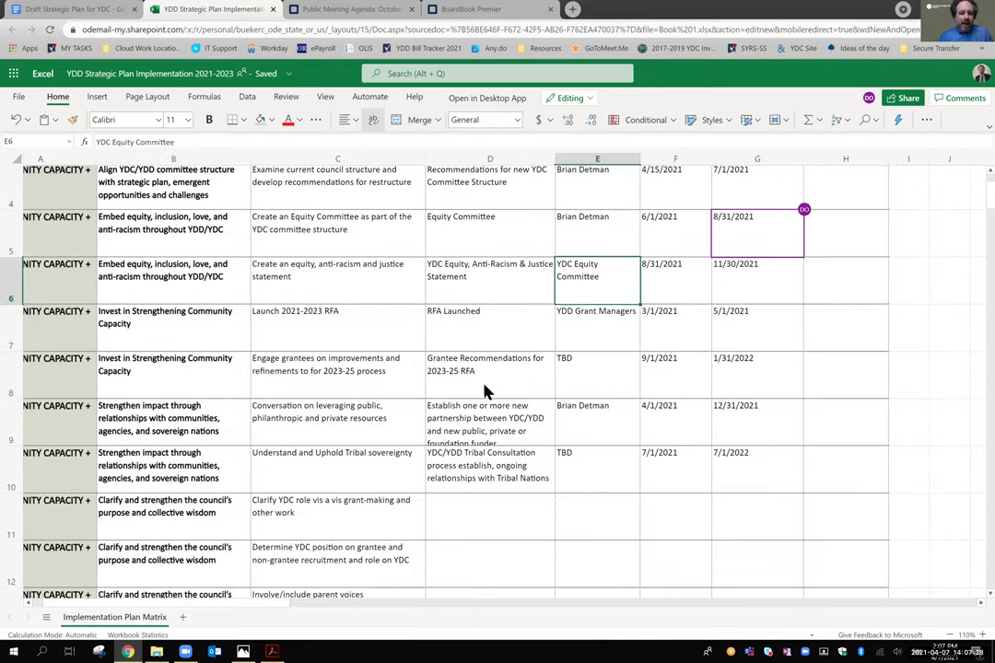
scroll(486, 391, down, 5)
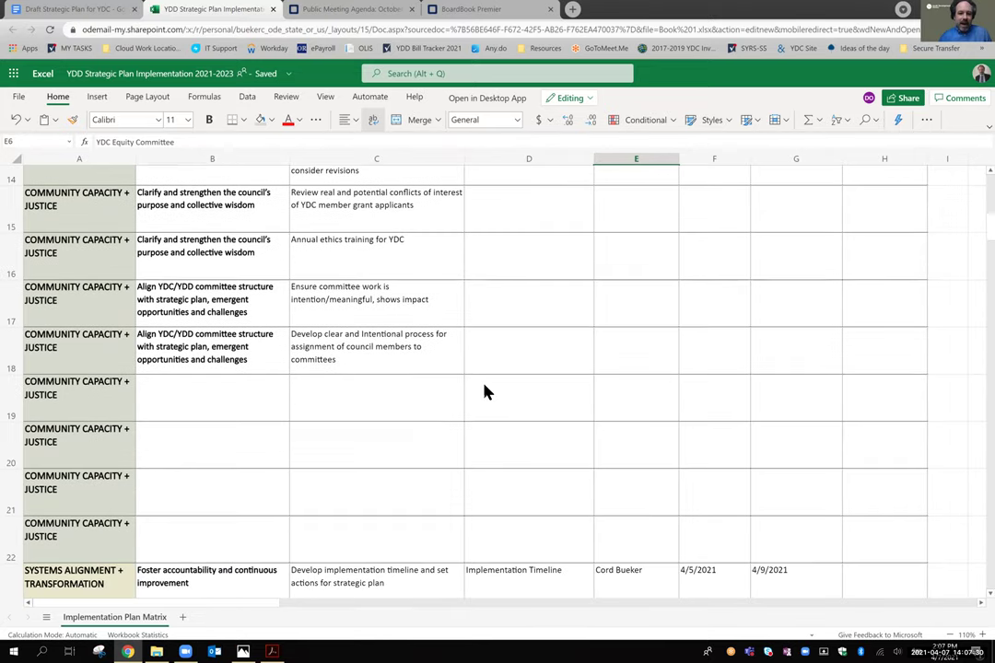
scroll(487, 391, down, 1)
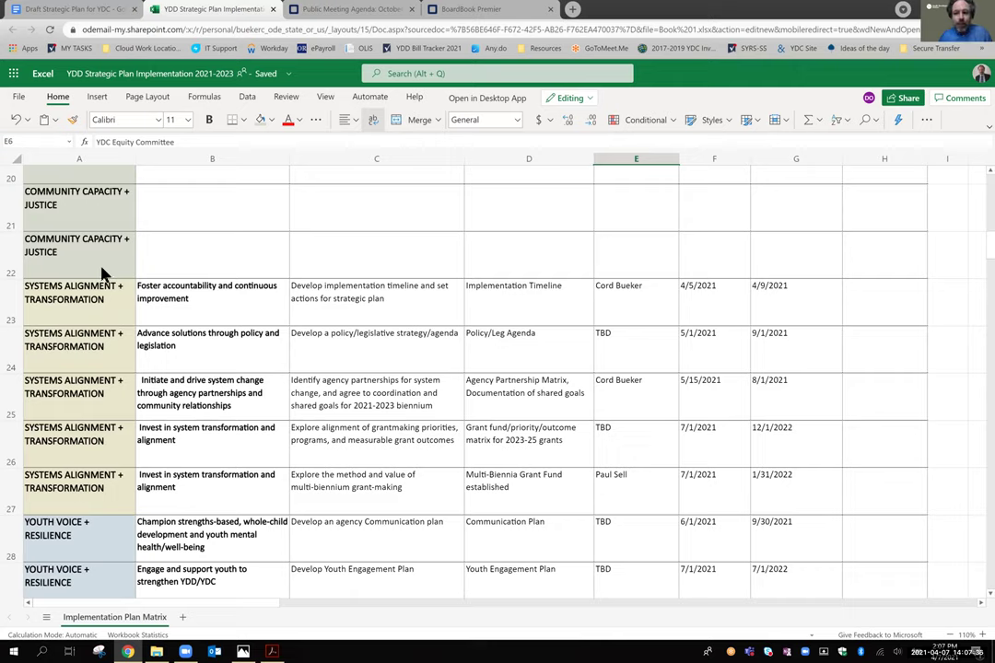
click(191, 314)
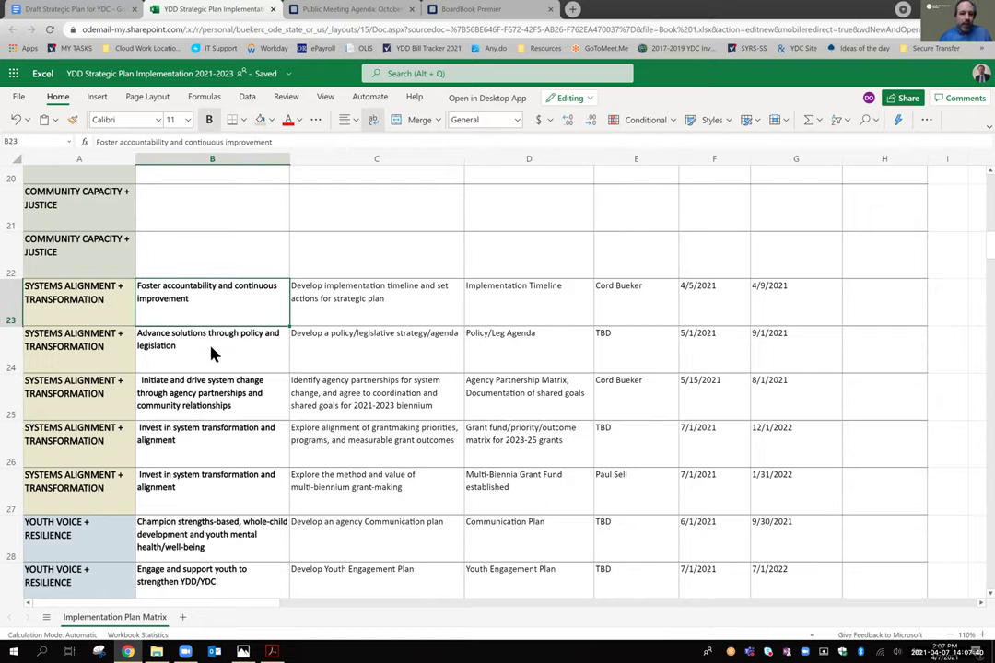
click(375, 295)
click(373, 354)
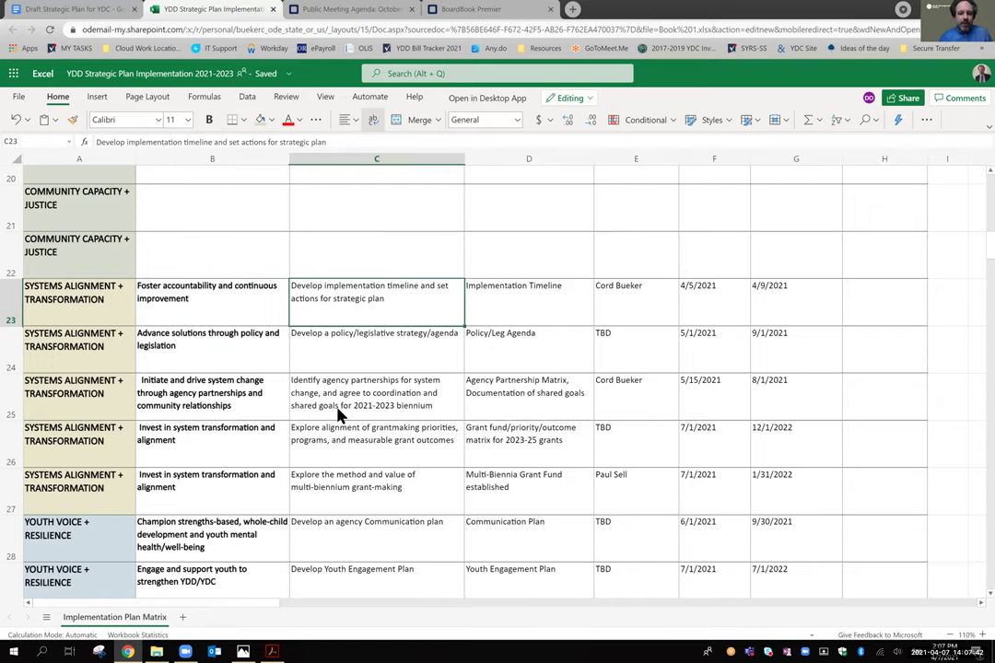
scroll(89, 370, down, 2)
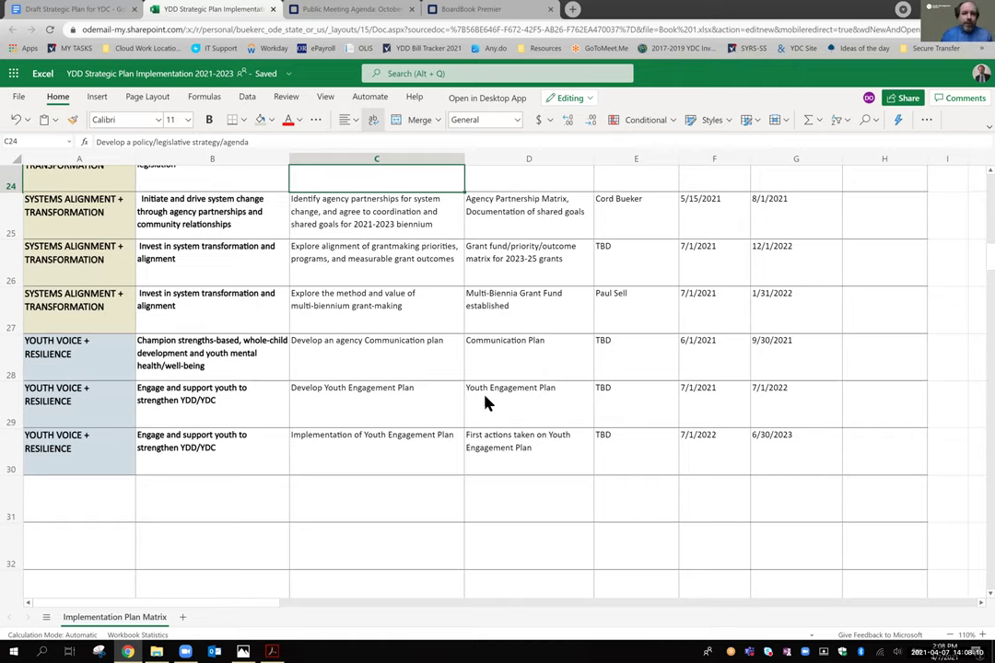
scroll(487, 402, up, 1)
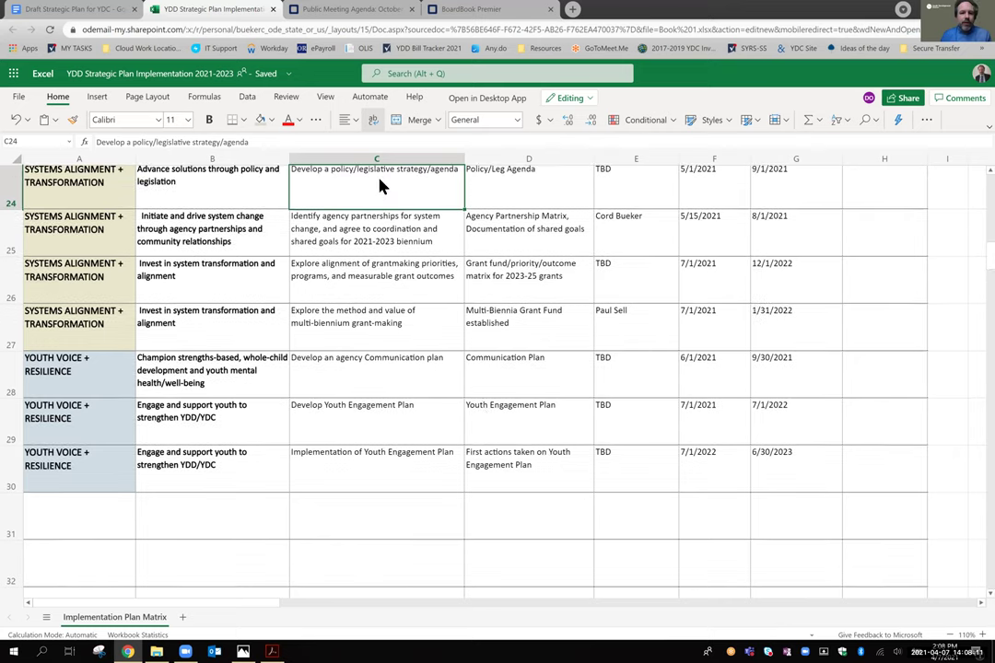
Select the workbook's full web address in the browser.
click(409, 35)
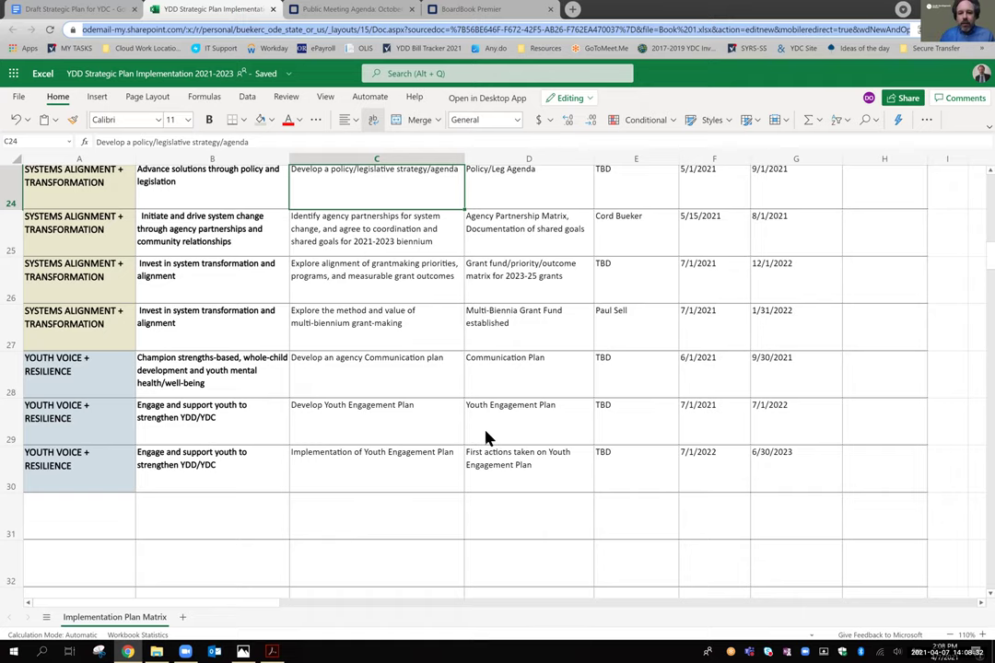
Sort the implementation matrix by Start Date in ascending order.
scroll(489, 439, up, 1)
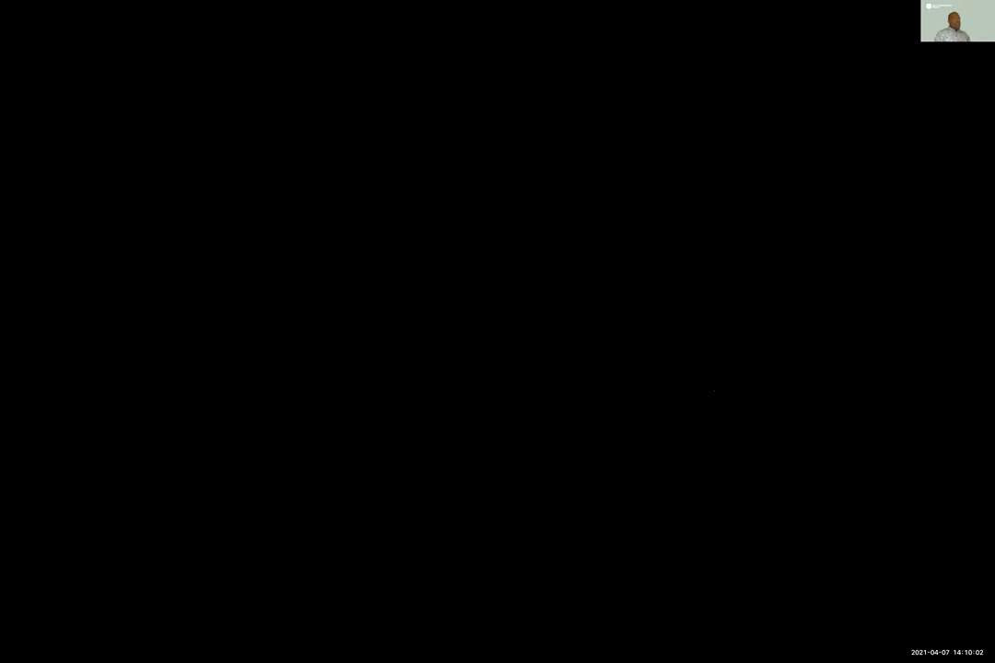
scroll(425, 364, up, 3)
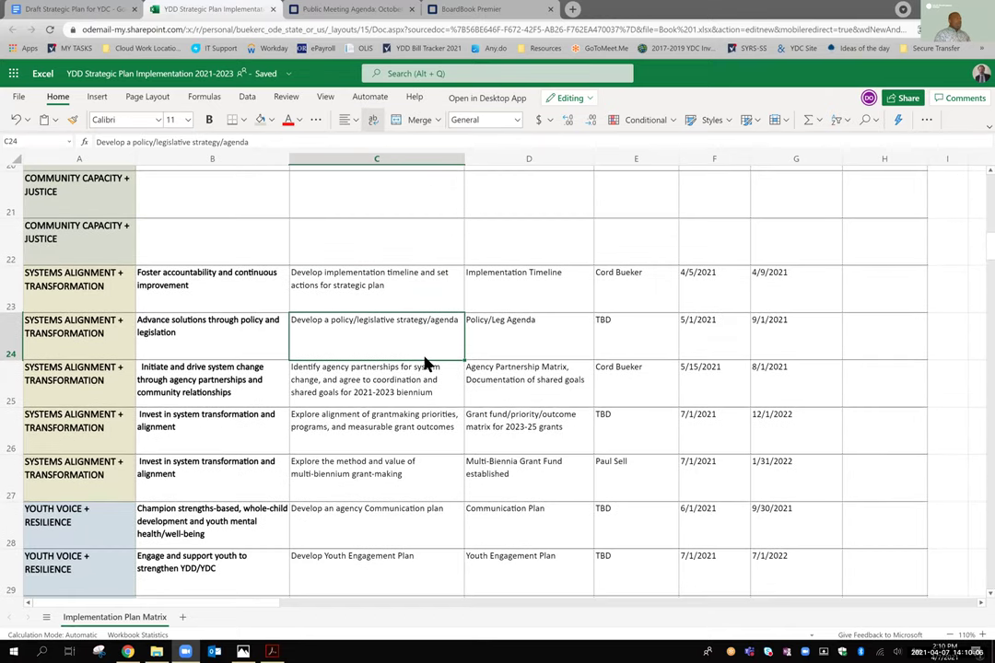
scroll(425, 364, up, 10)
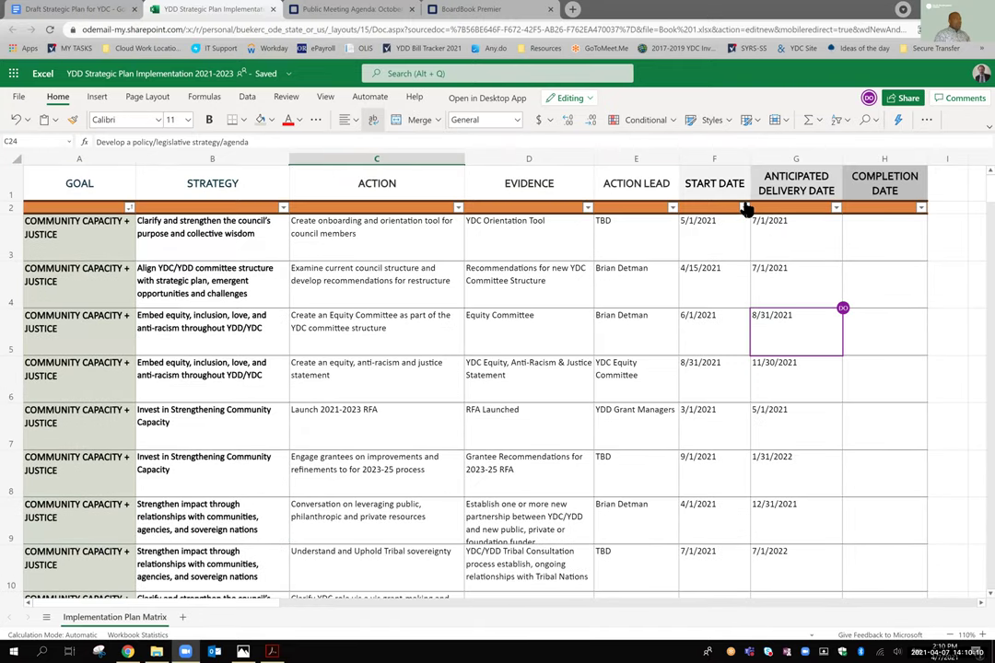
click(745, 207)
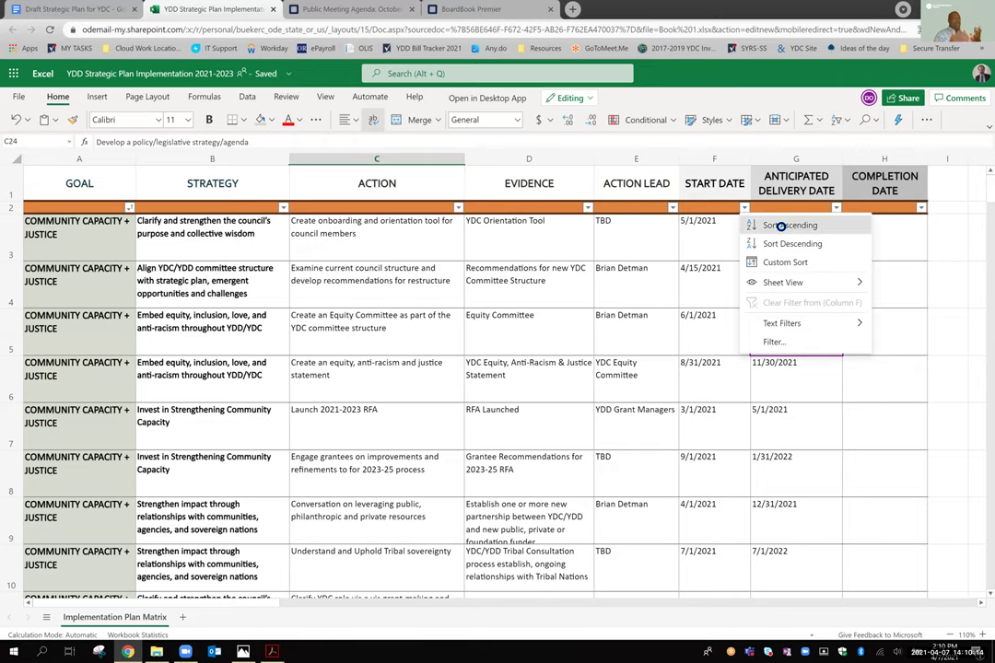
click(781, 232)
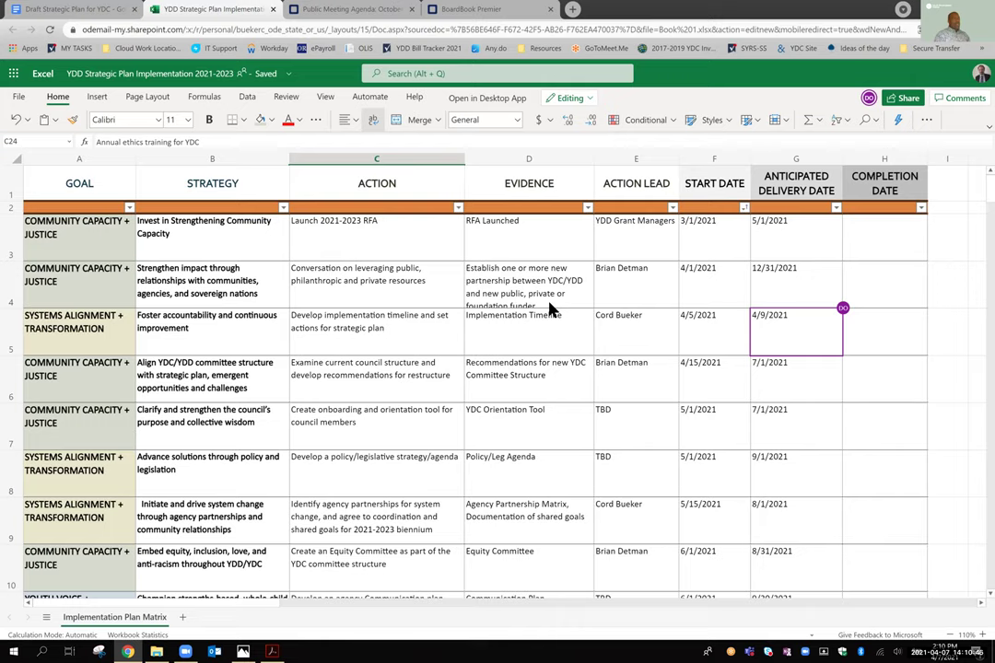
Remove the leading spaces from the "Initiate and drive system change" strategy text in cell B9.
double_click(141, 504)
click(138, 504)
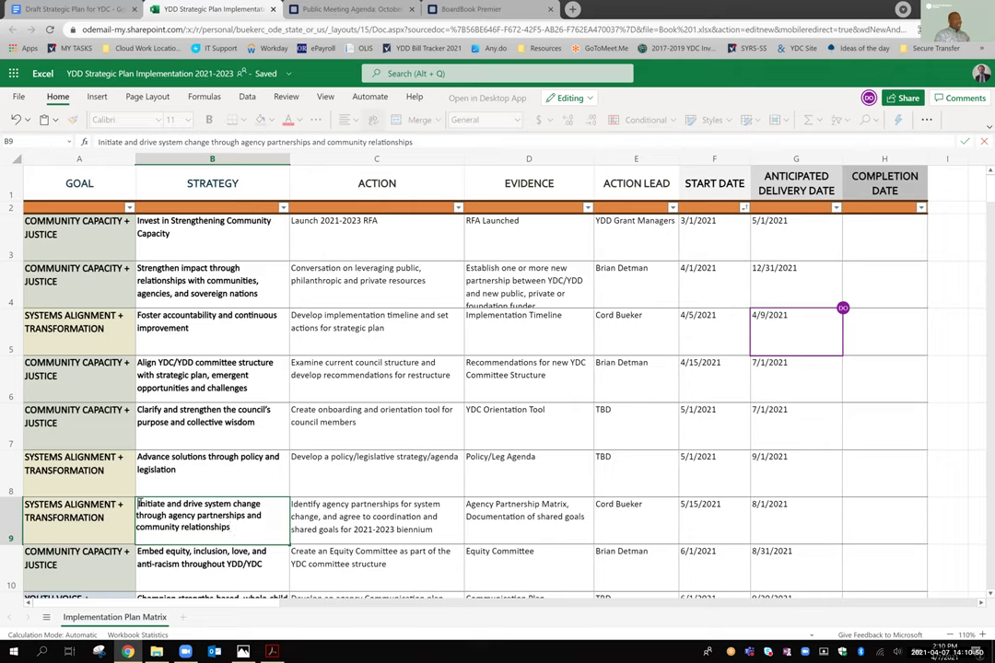
click(147, 572)
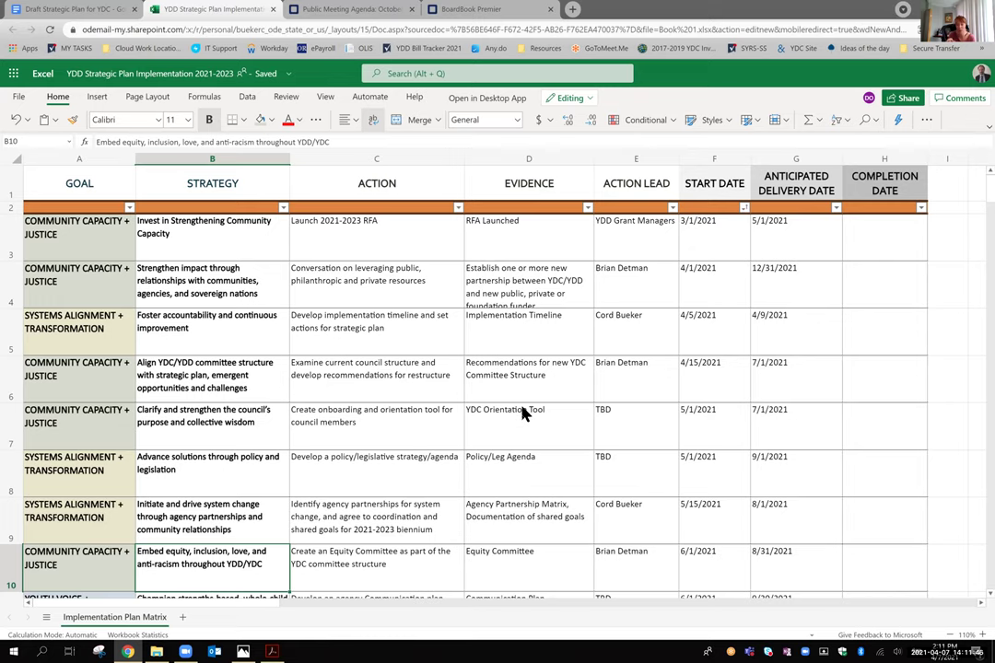
Review the date-sorted matrix rows, from the earliest start dates down to the Community Capacity + Justice actions without dates.
scroll(522, 414, right, 3)
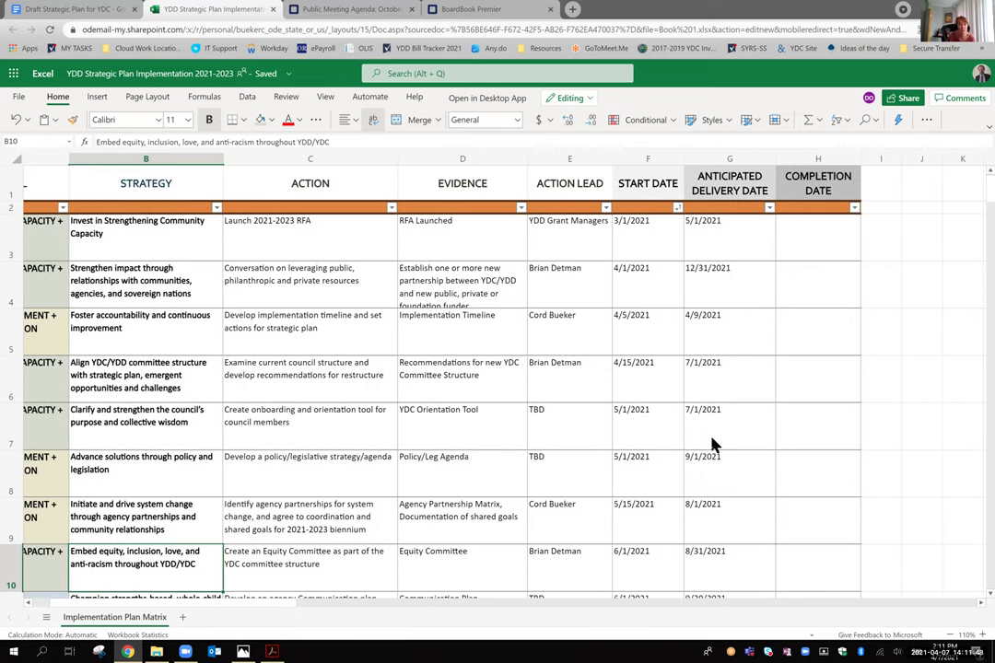
scroll(712, 445, down, 1)
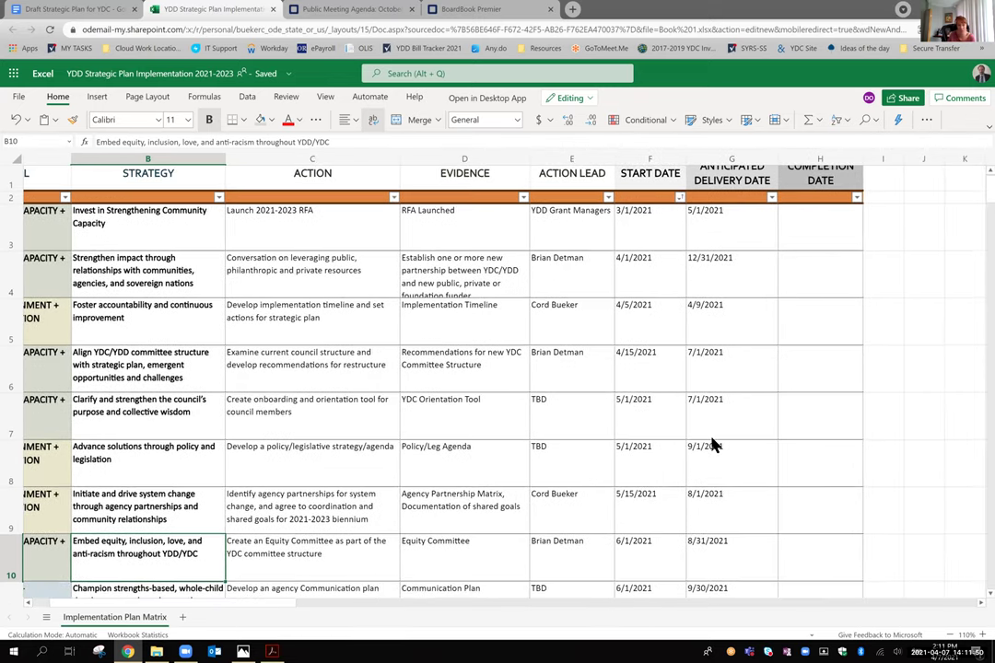
scroll(712, 445, down, 3)
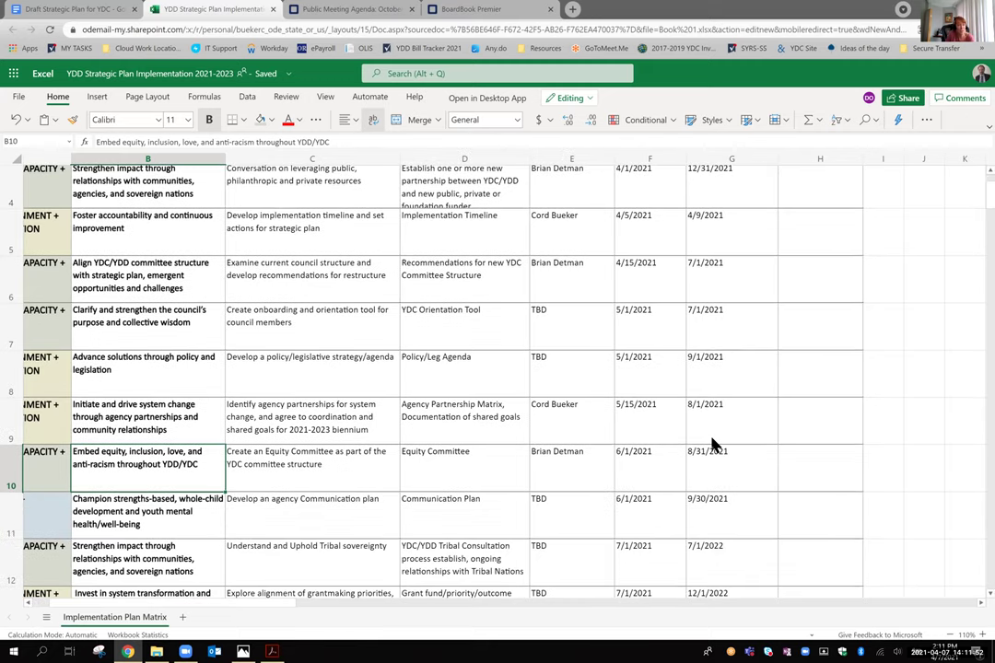
scroll(712, 445, left, 1)
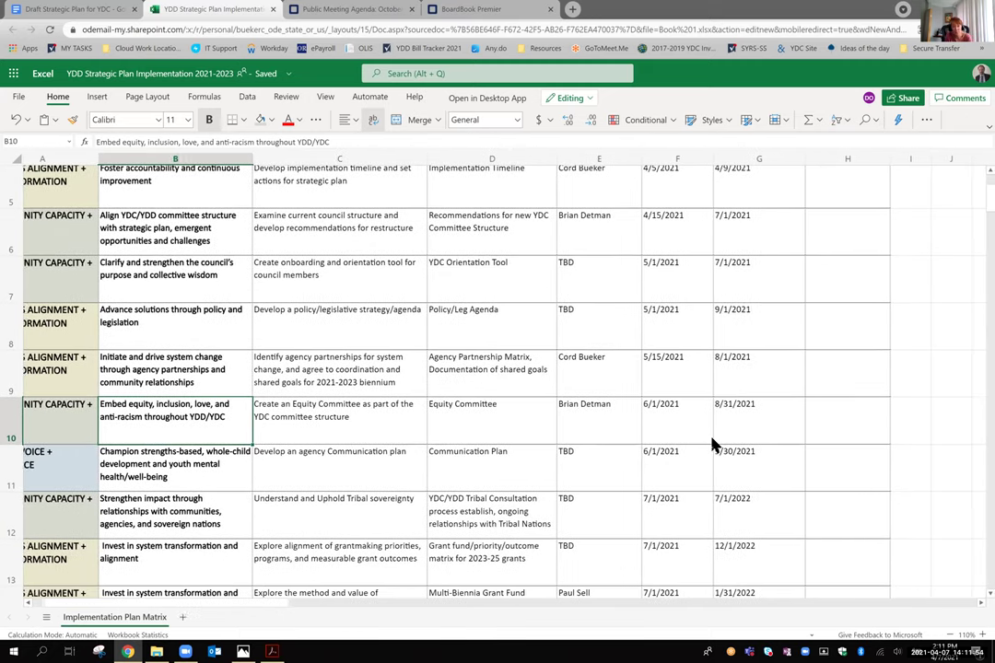
scroll(712, 445, left, 1)
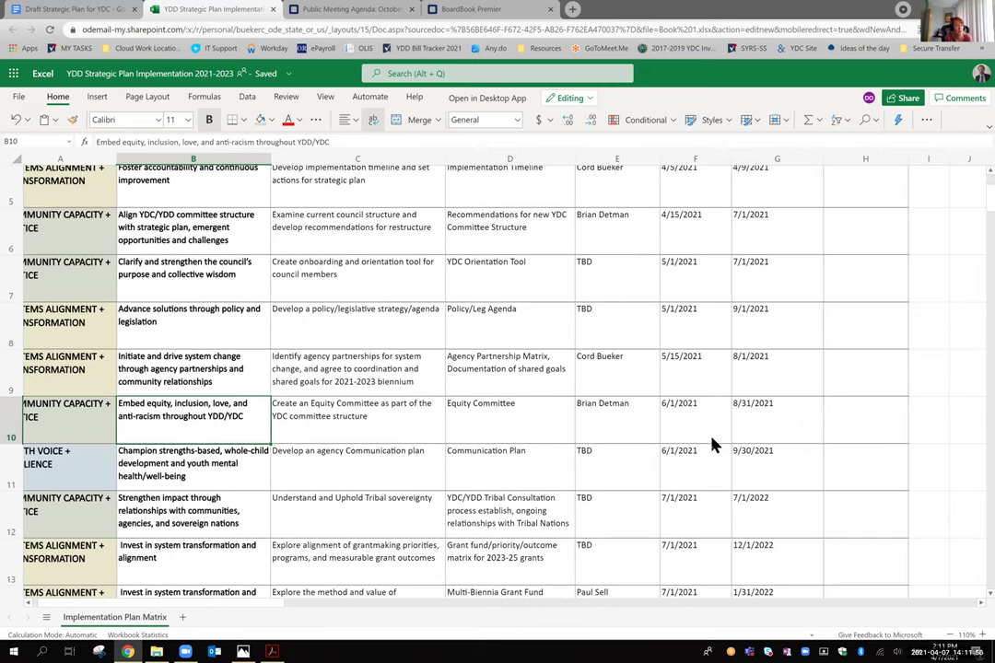
scroll(712, 445, down, 1)
scroll(713, 445, down, 3)
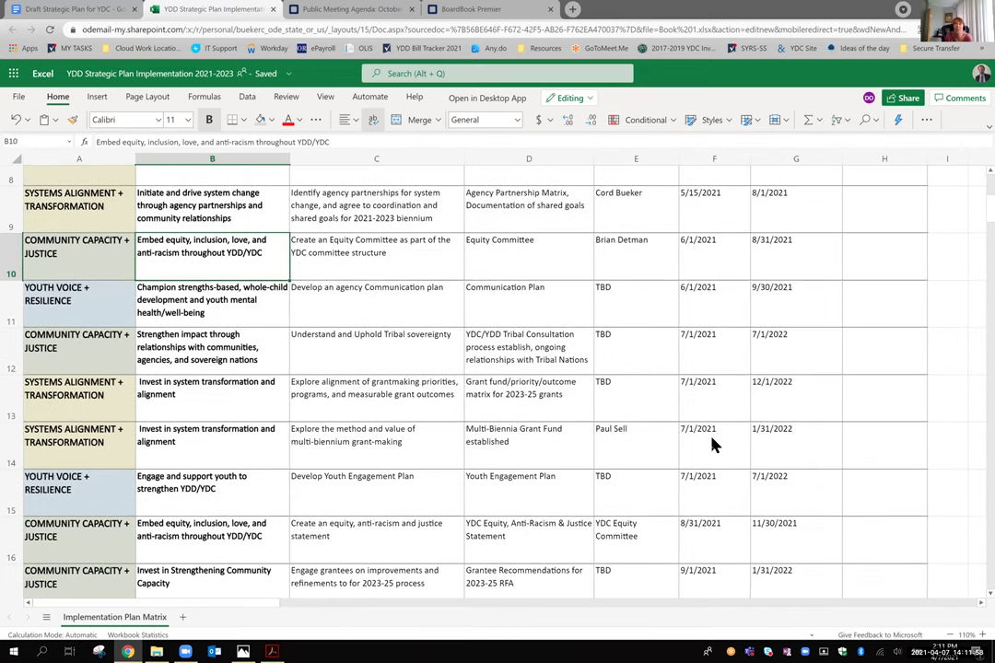
scroll(712, 445, down, 3)
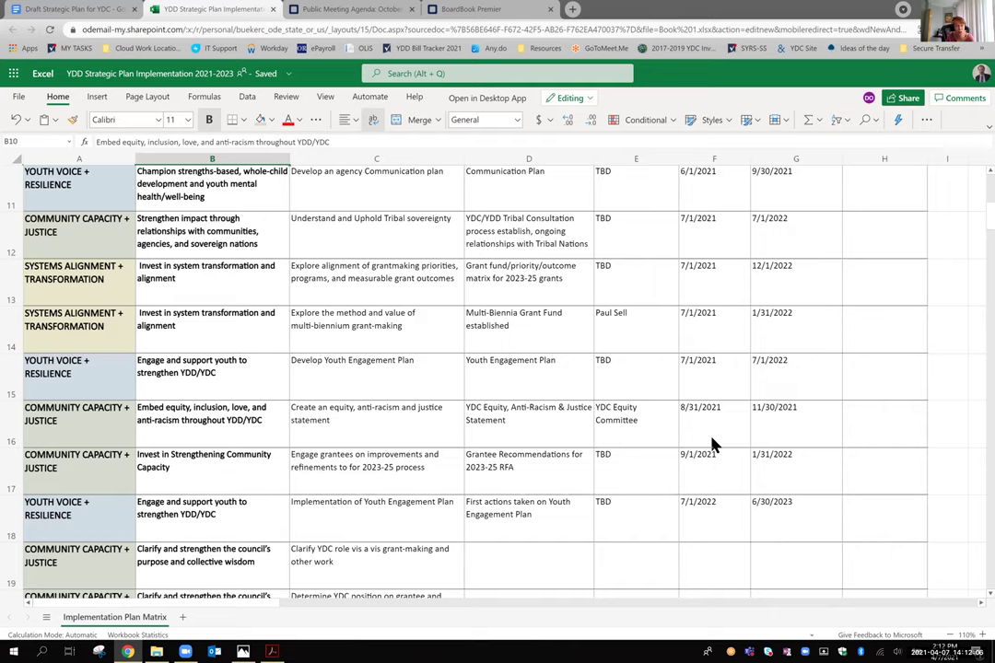
scroll(713, 445, down, 1)
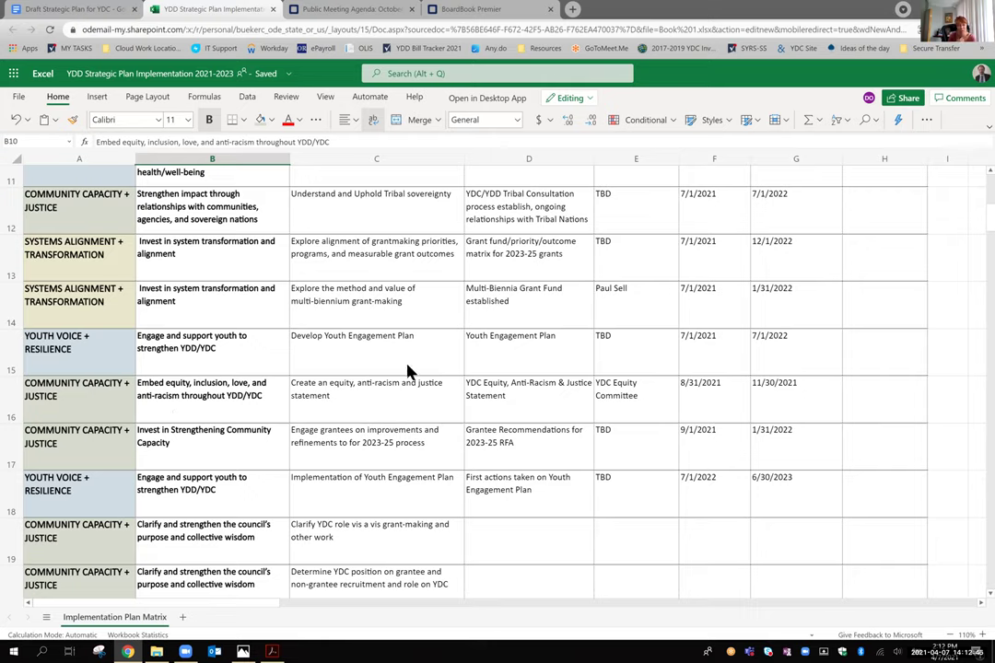
scroll(410, 370, down, 4)
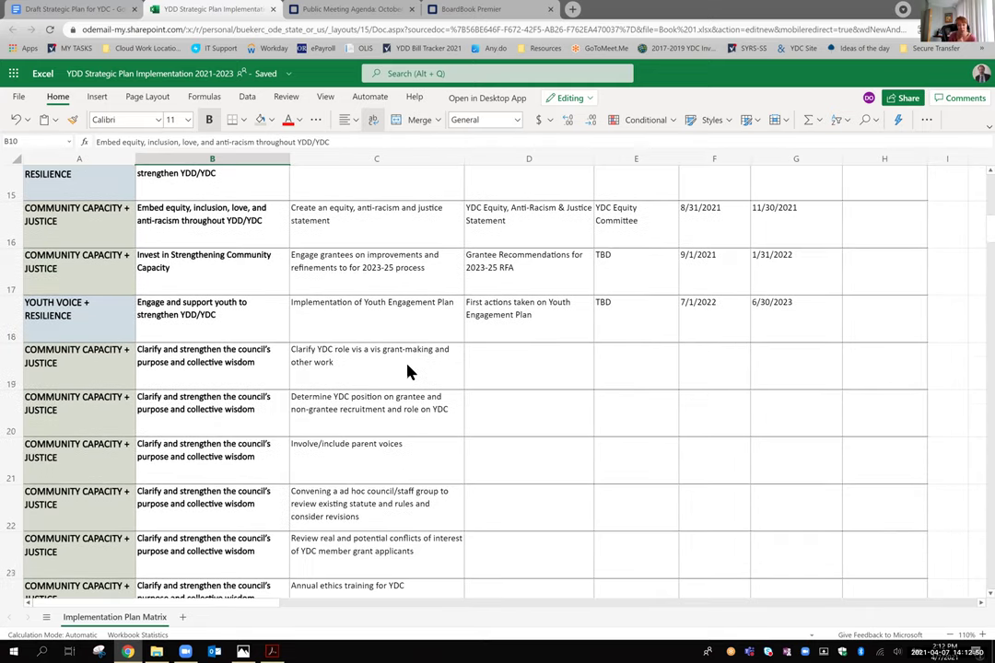
scroll(410, 370, down, 3)
scroll(410, 370, up, 10)
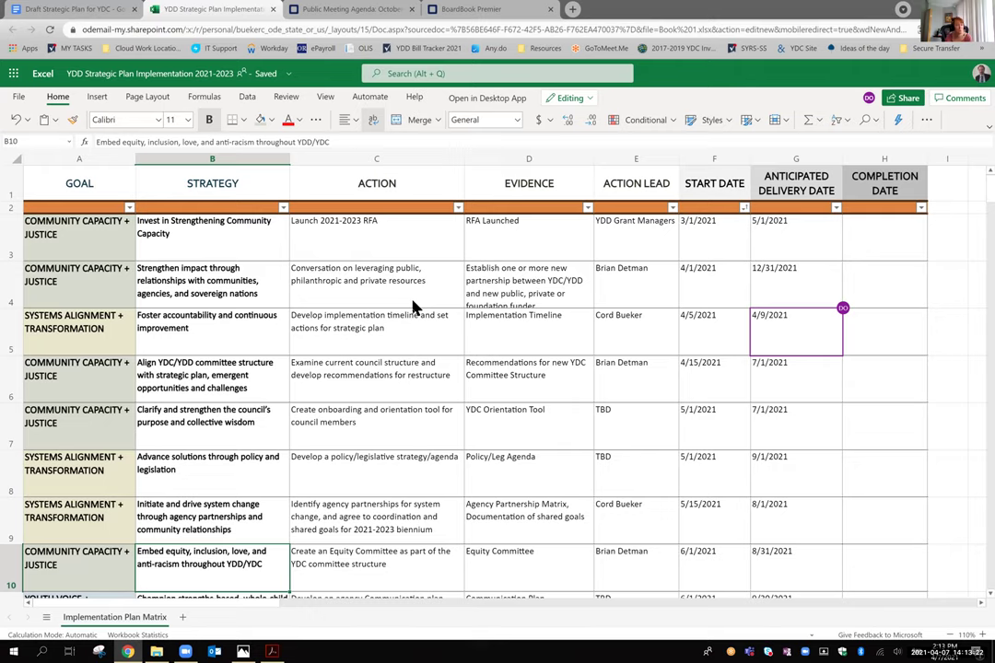
Insert a blank row above the Youth Voice + Resilience row in row 11.
scroll(414, 307, down, 1)
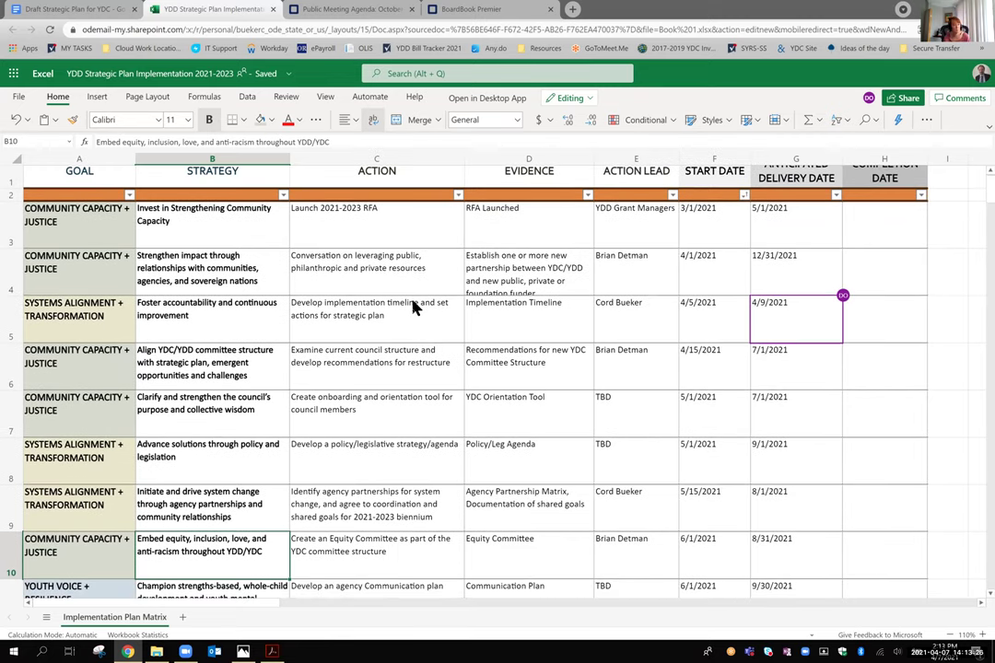
scroll(413, 307, down, 3)
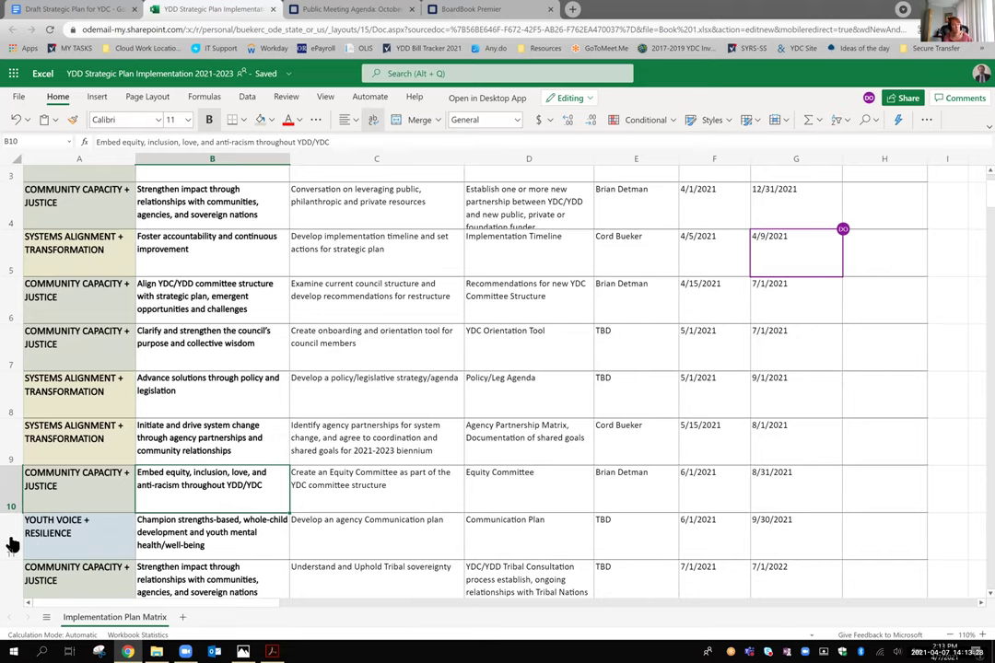
click(11, 544)
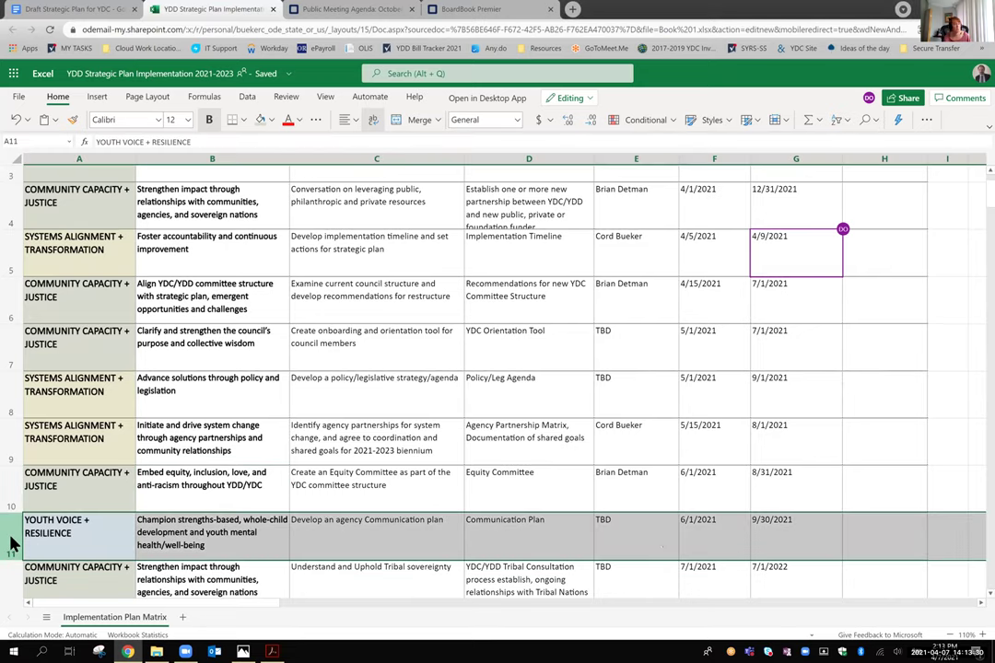
right_click(12, 544)
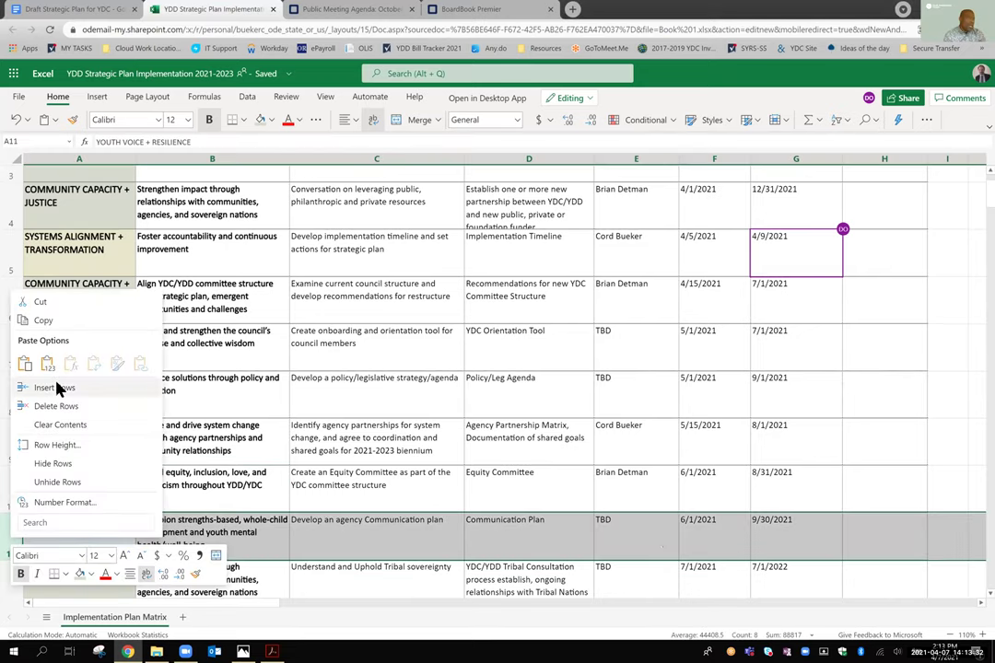
click(105, 503)
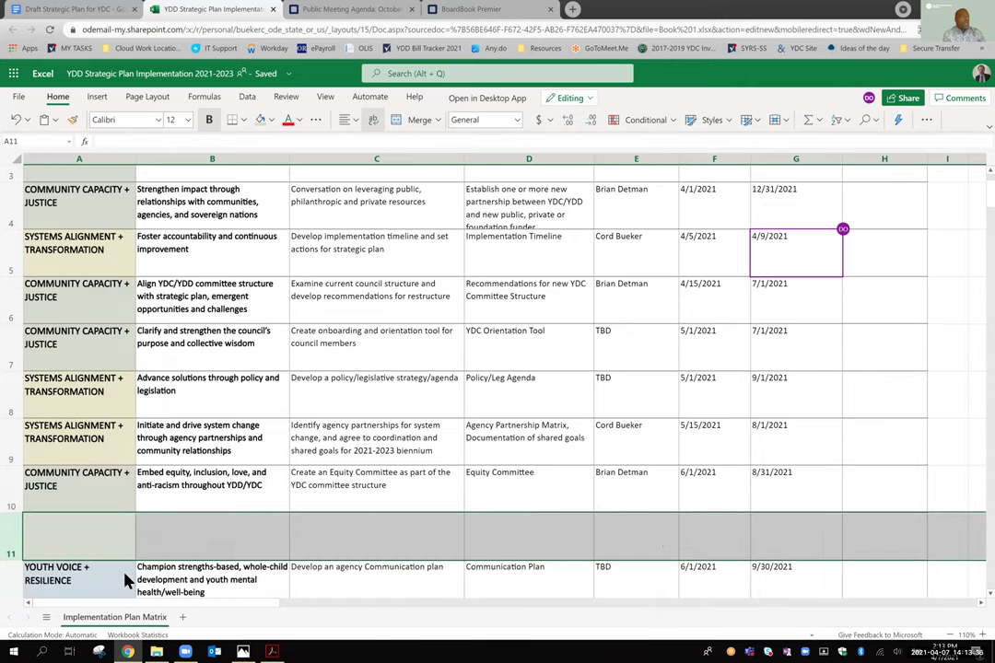
Copy the "YOUTH VOICE + RESILIENCE" goal from cell A12 into the new row's goal cell A11.
scroll(141, 475, down, 3)
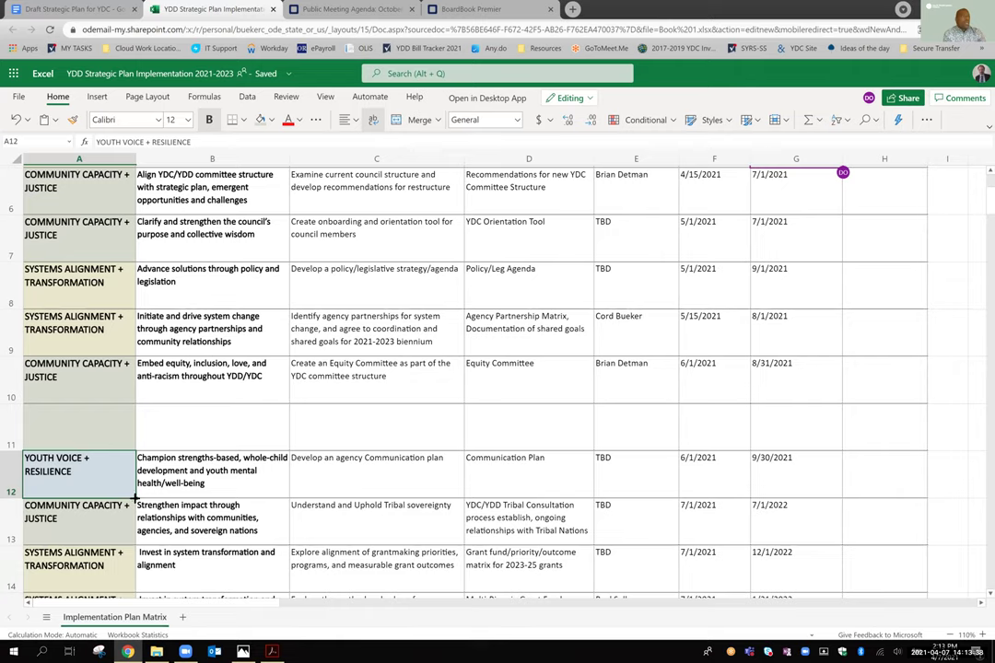
key(shift+Right)
key(ctrl+c)
key(Up)
key(ctrl+v)
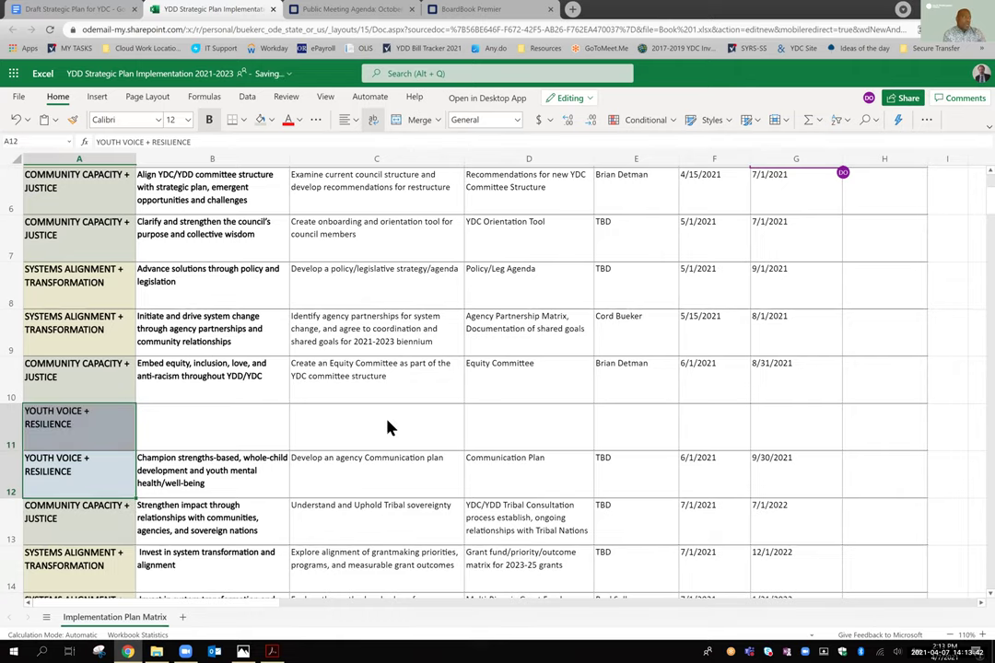
click(385, 425)
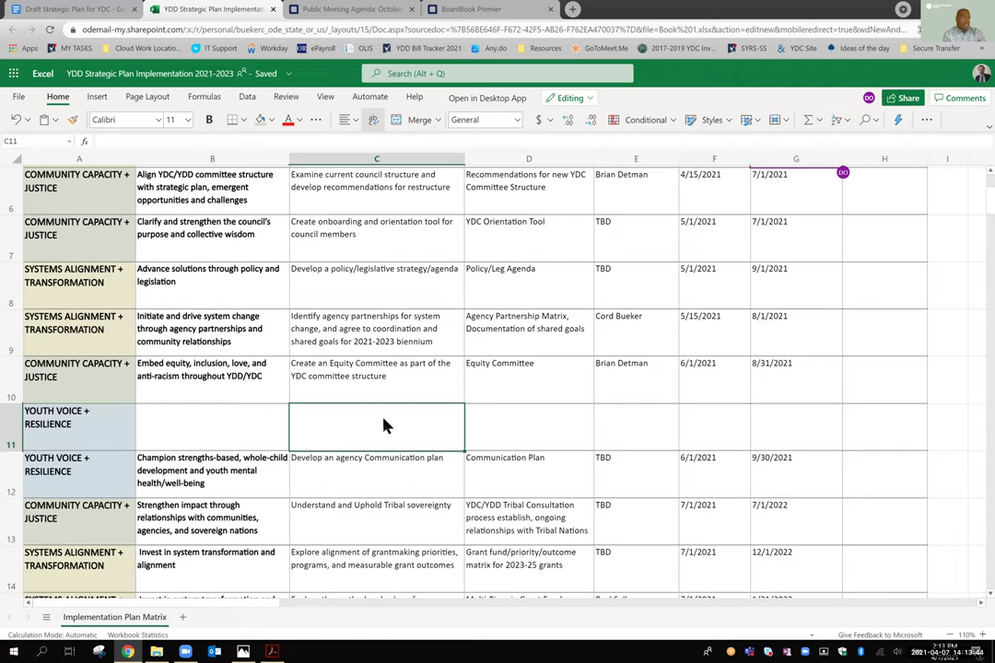
double_click(384, 421)
text(Create a YDC/YDD)
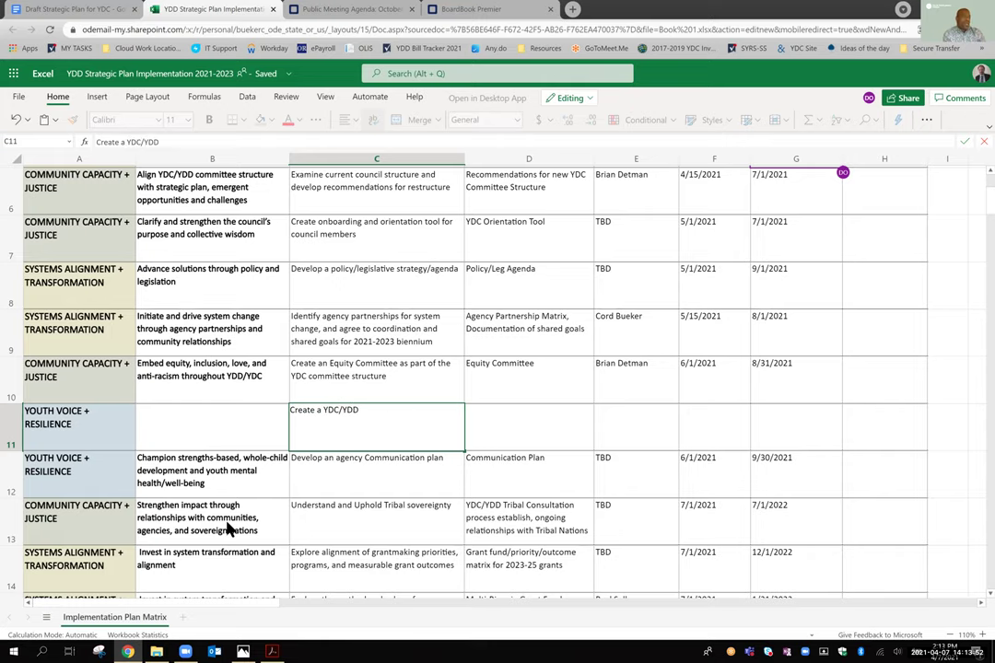
key(ctrl+Return)
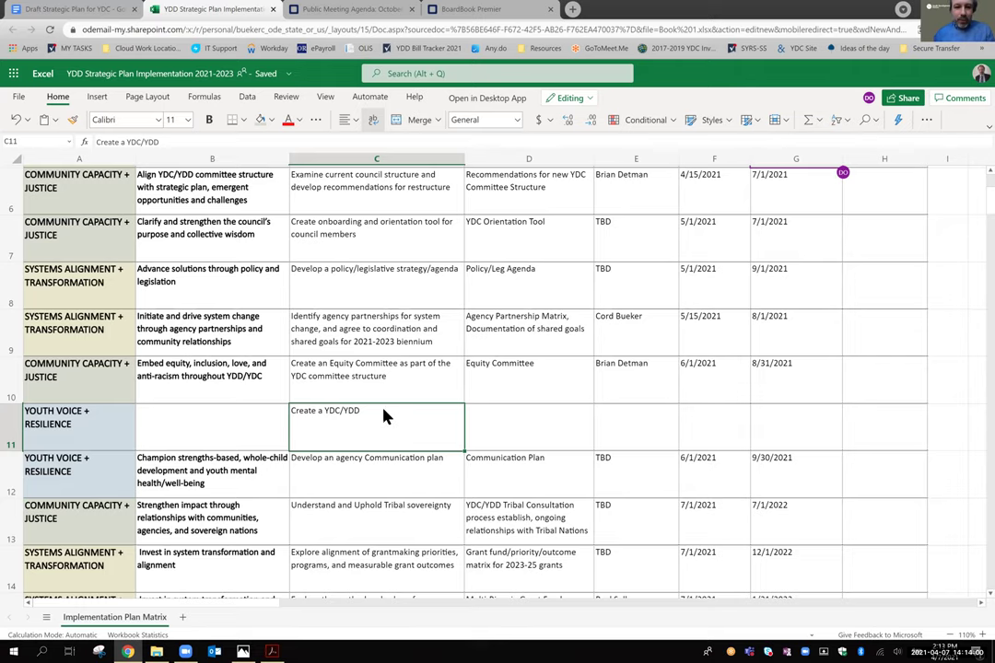
key(BackSpace)
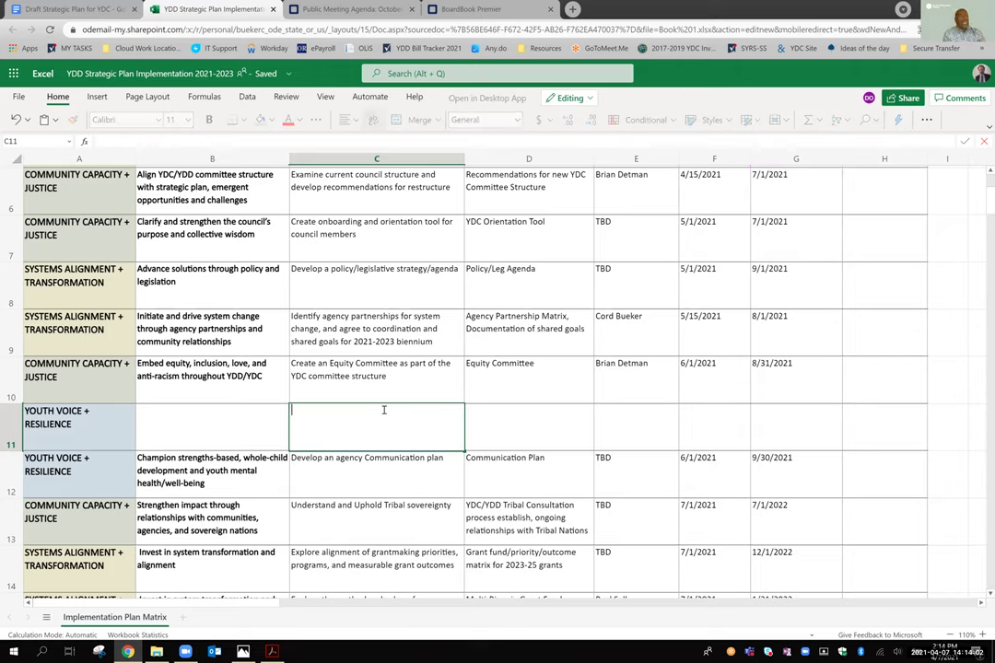
click(335, 466)
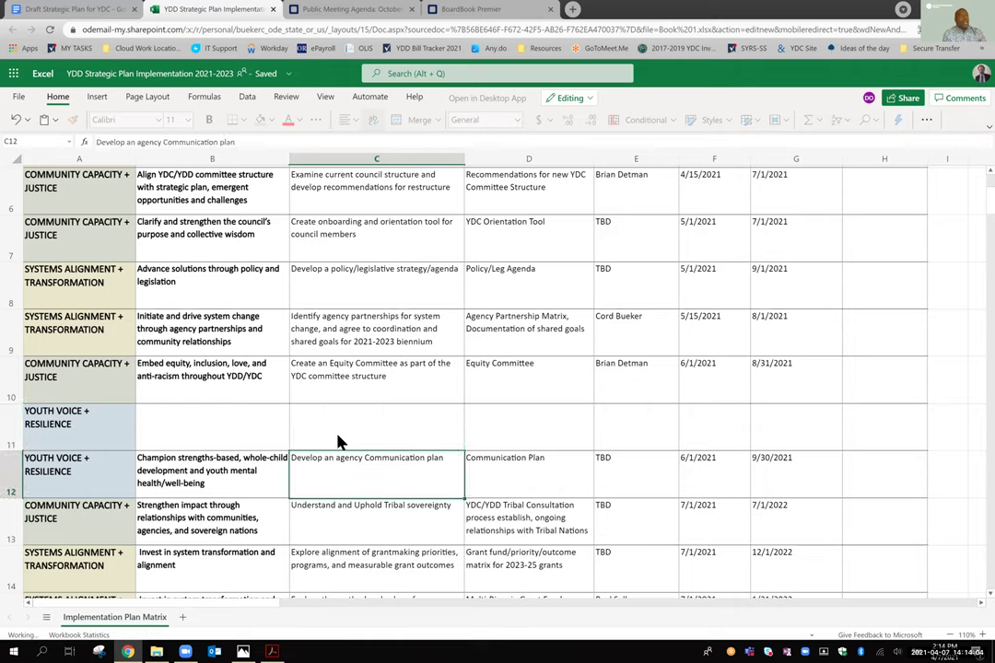
Enter the action text "Creation of YDD/YDD Startegic" in cell C11 of the new Youth Voice + Resilience row.
click(337, 442)
text(Creation)
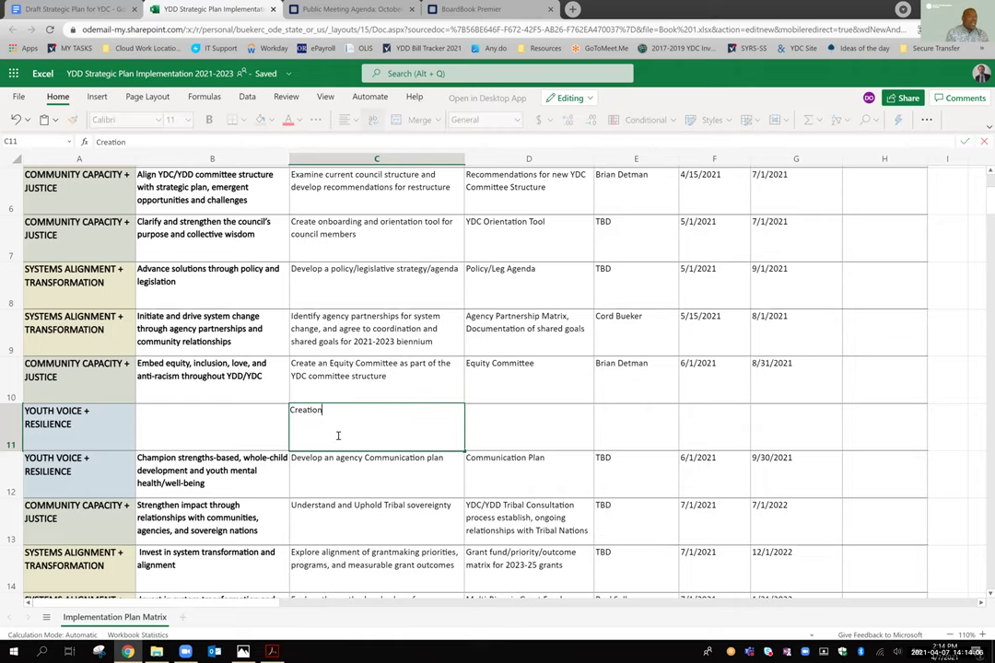
text( of YDD/)
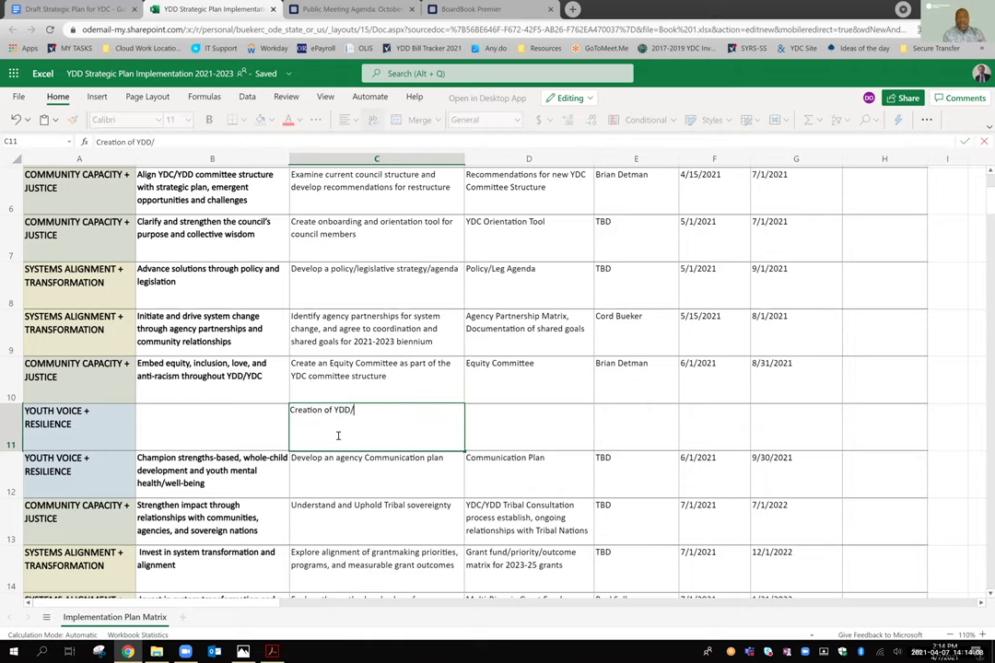
text(YDD Startegic)
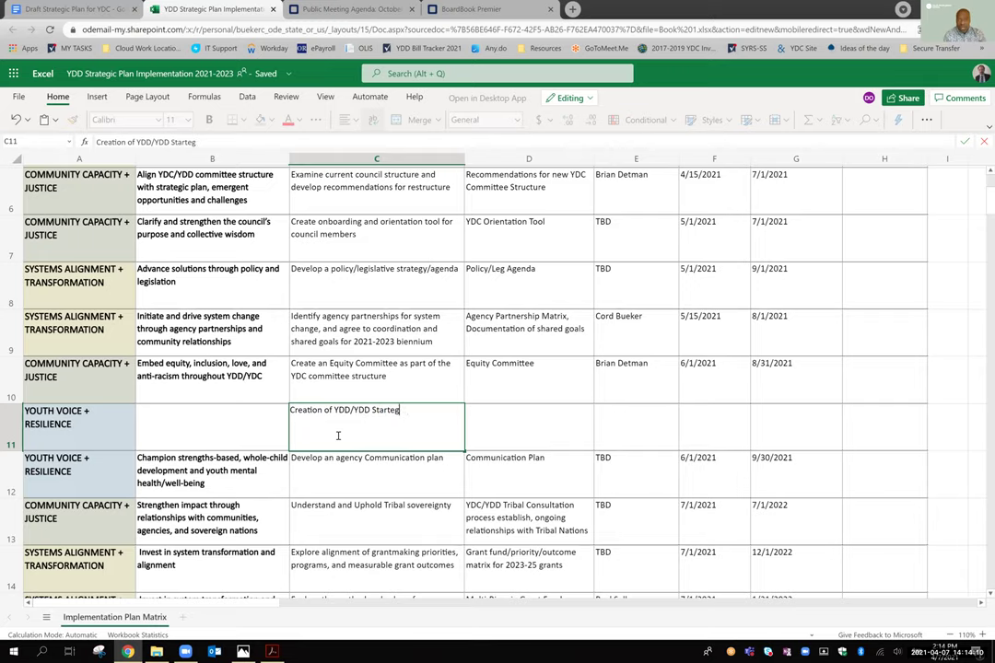